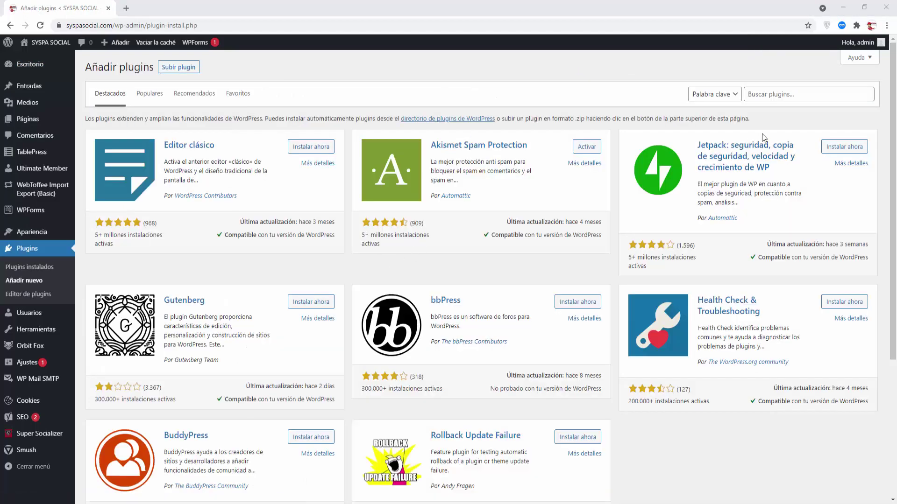
Step: Search the plugin directory for "wp telegram auto post", then install and activate WP Telegram (Auto Post and Notifications)
{"action": "right_click", "coordinate": [771, 100]}
{"action": "left_click", "coordinate": [773, 174]}
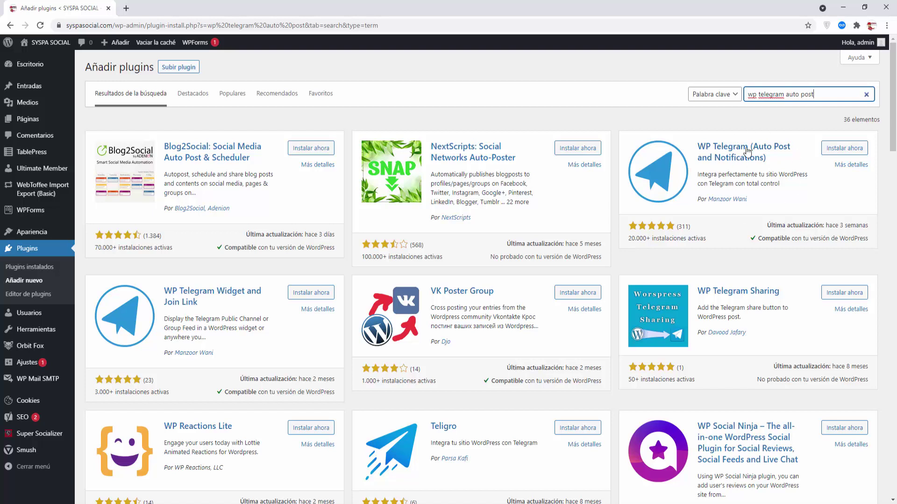
{"action": "left_click", "coordinate": [855, 151]}
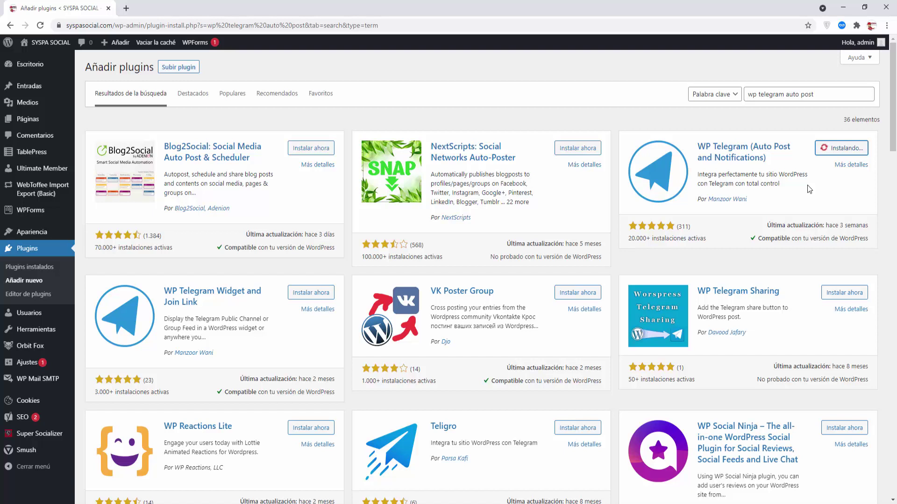
{"action": "left_click", "coordinate": [845, 152]}
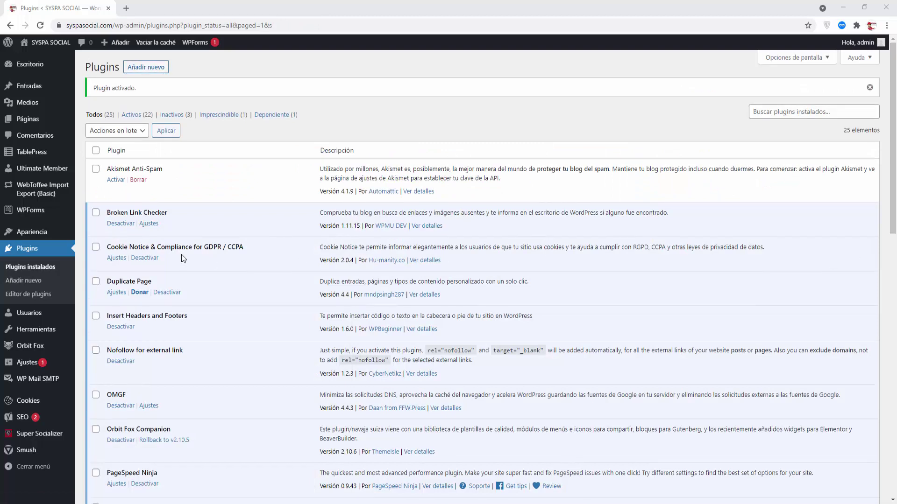
{"action": "left_click", "coordinate": [154, 258]}
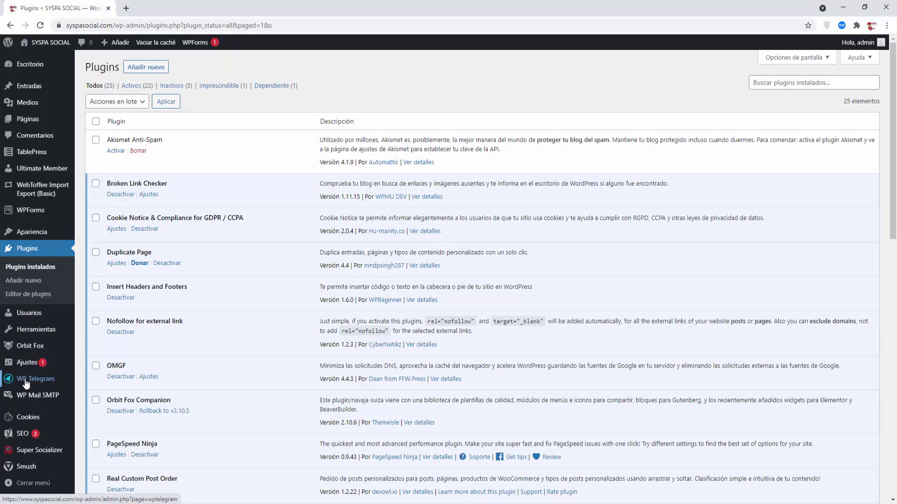
{"action": "left_click", "coordinate": [27, 362]}
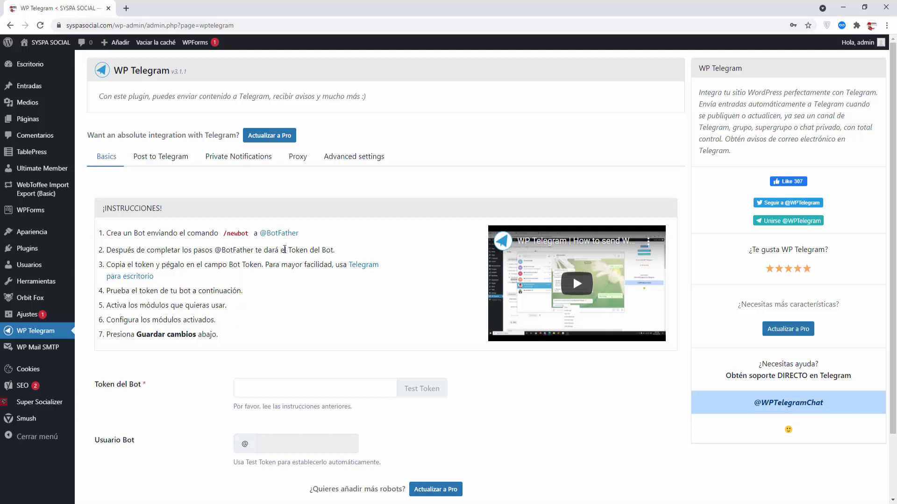
{"action": "left_click_drag", "start_coordinate": [300, 240], "coordinate": [260, 234]}
{"action": "key", "text": "ctrl+c"}
{"action": "right_click", "coordinate": [268, 235]}
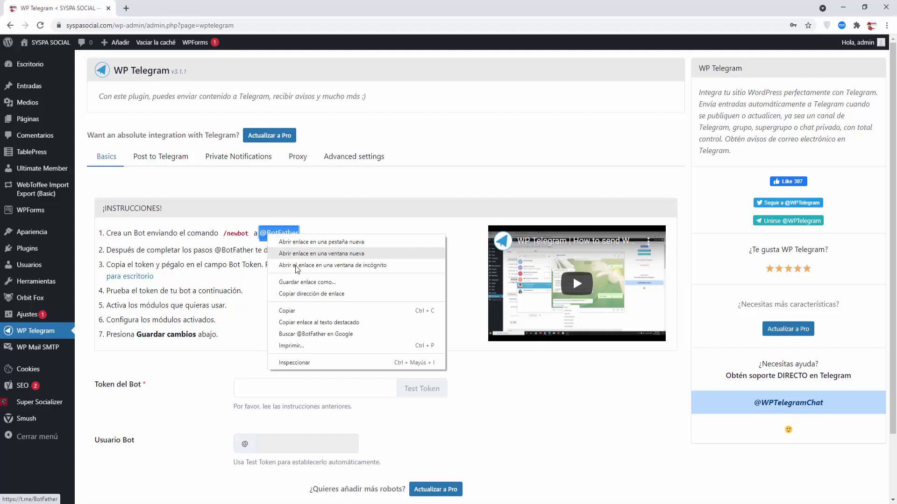
{"action": "left_click", "coordinate": [289, 311]}
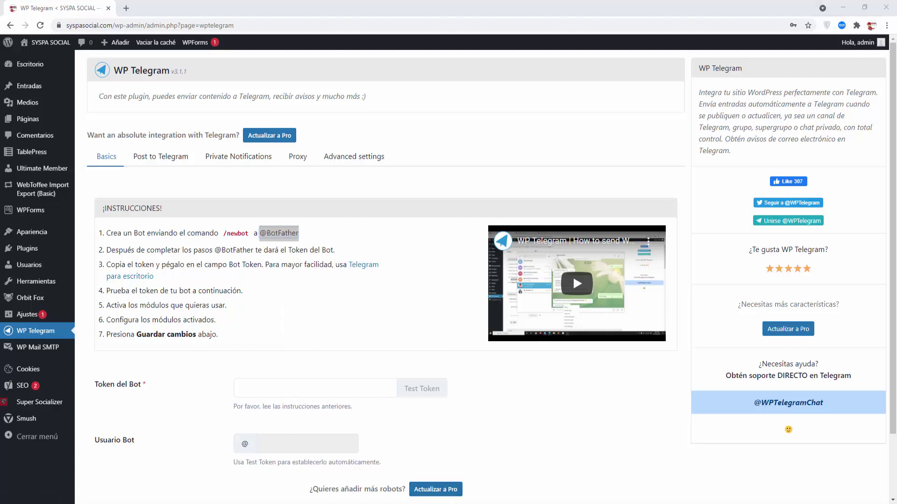
{"action": "left_click", "coordinate": [435, 486]}
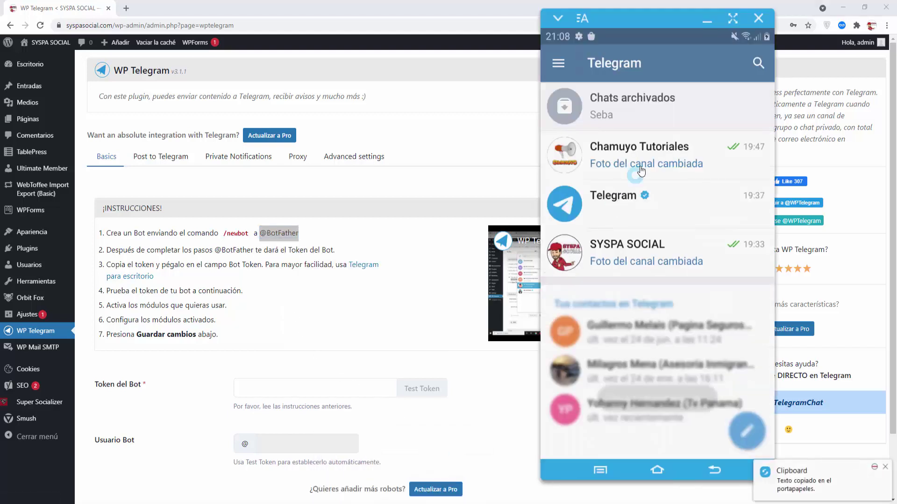
{"action": "left_click", "coordinate": [758, 64]}
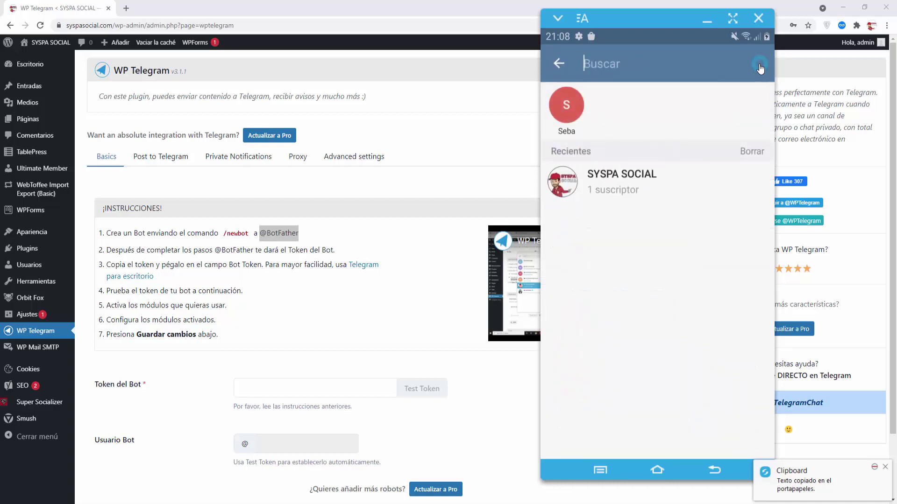
{"action": "key", "text": "ctrl+v"}
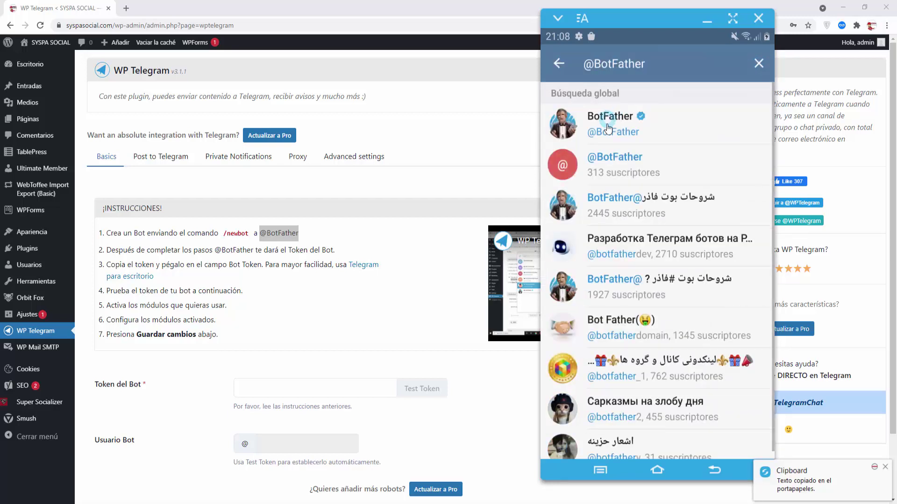
{"action": "left_click", "coordinate": [611, 124]}
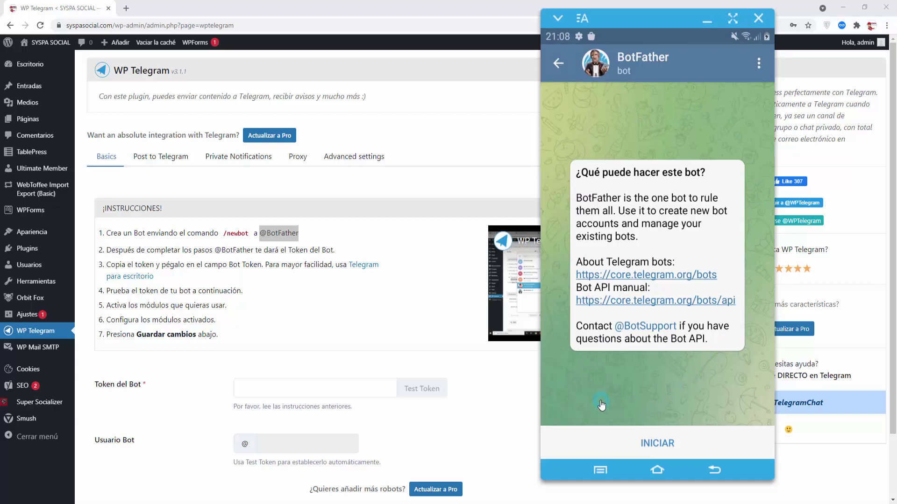
{"action": "left_click", "coordinate": [657, 443]}
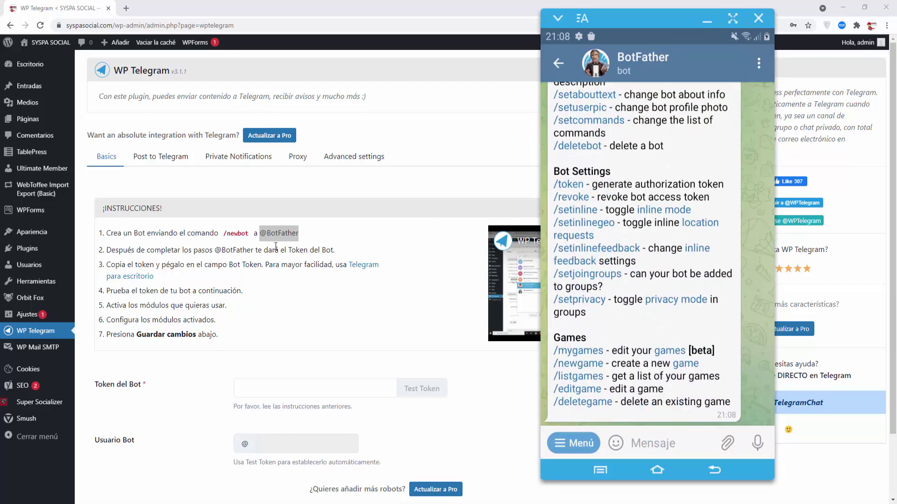
Step: Copy the /newbot command from the plugin's instructions and send it to BotFather in Telegram
{"action": "left_click_drag", "start_coordinate": [223, 233], "coordinate": [249, 234]}
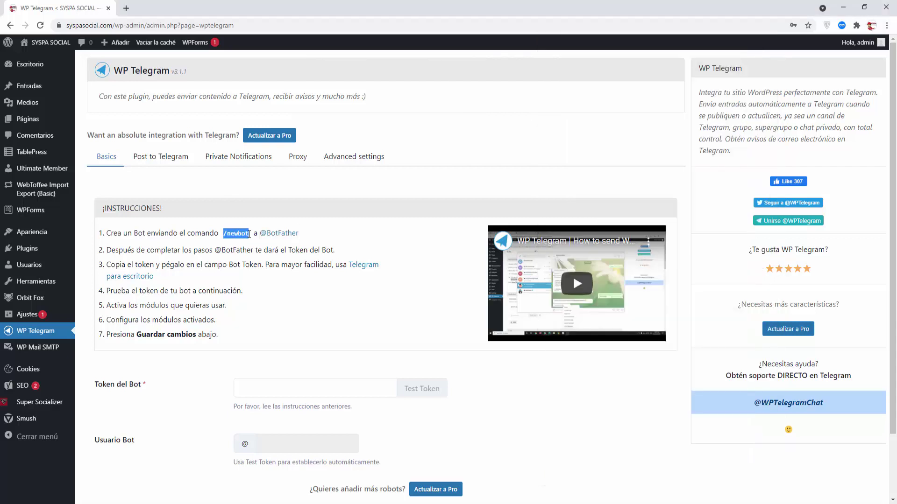
{"action": "right_click", "coordinate": [241, 241]}
{"action": "left_click", "coordinate": [262, 246]}
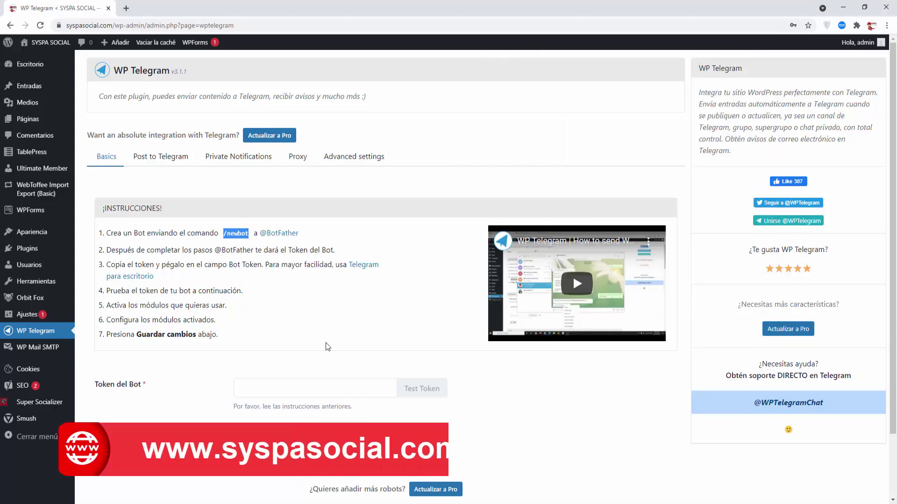
{"action": "key", "text": "alt+Tab"}
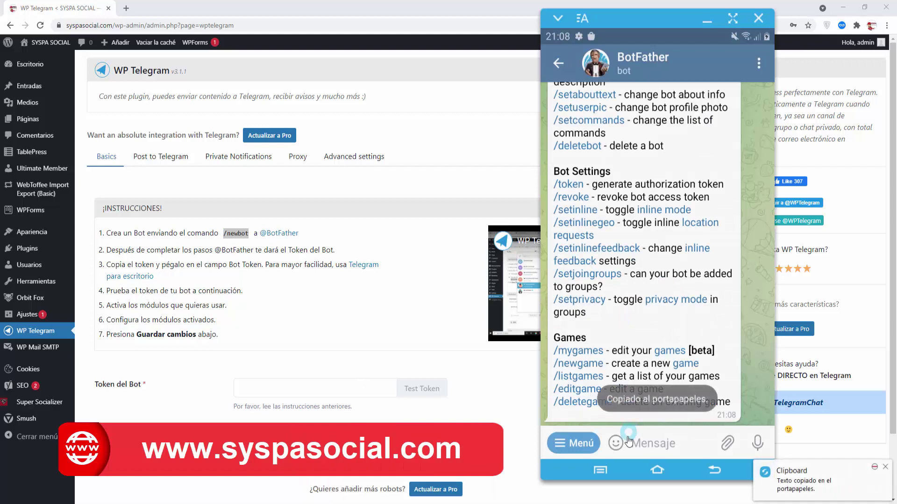
{"action": "left_click", "coordinate": [650, 447]}
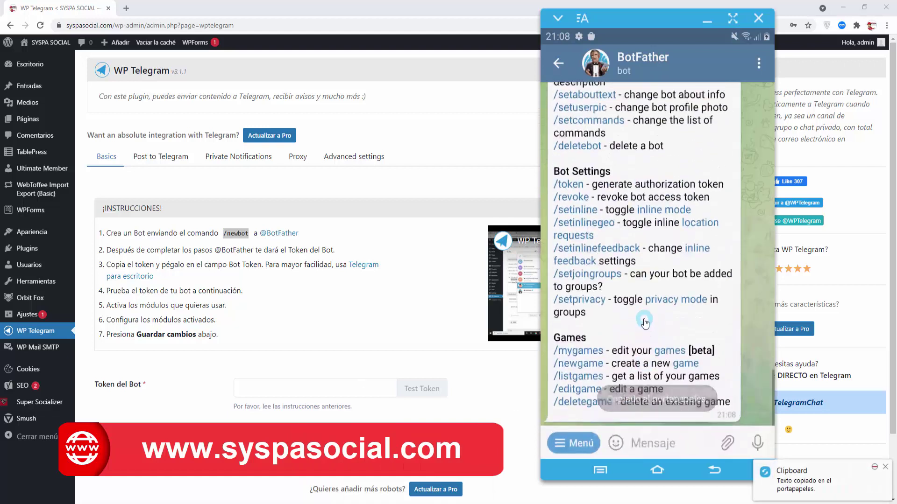
{"action": "key", "text": "ctrl+v"}
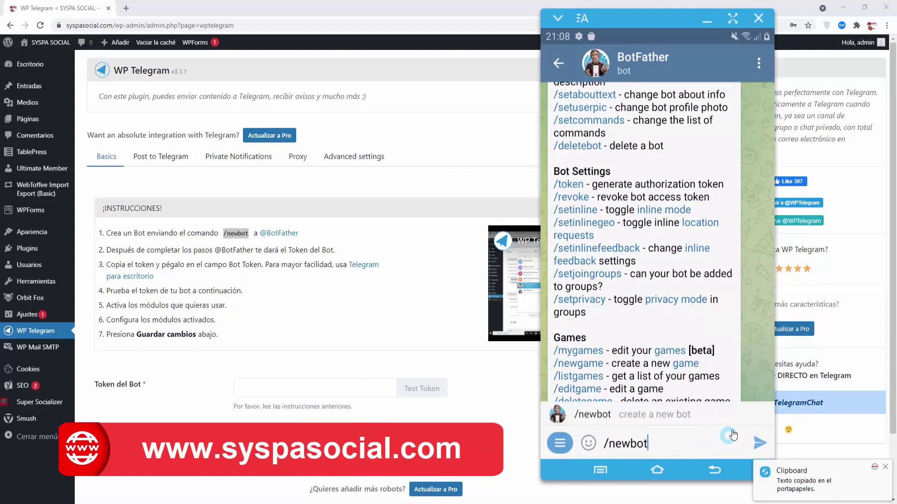
{"action": "key", "text": "Return"}
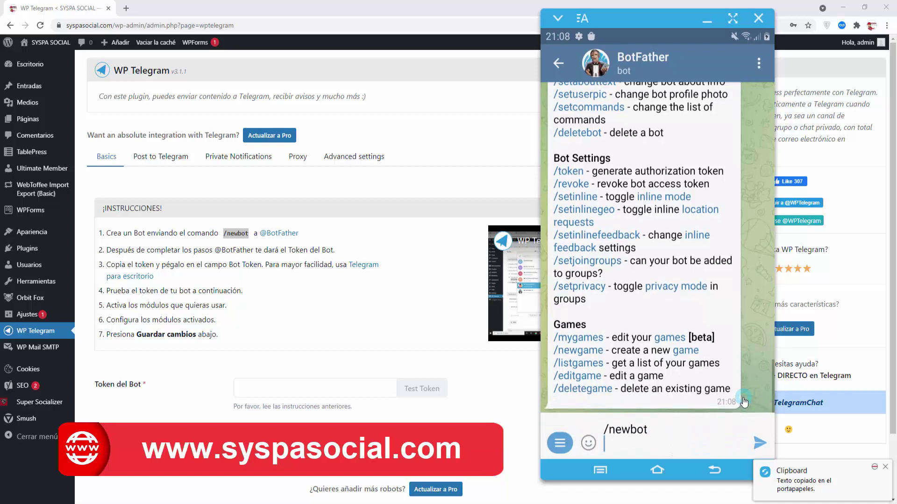
{"action": "key", "text": "BackSpace"}
{"action": "left_click", "coordinate": [759, 443]}
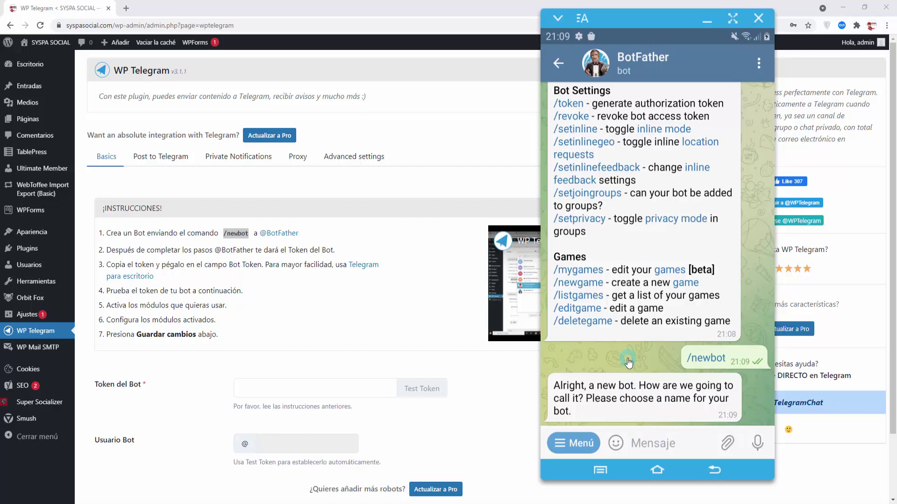
Step: Send BotFather "SYSPA SOCIAL" as the new bot's name
{"action": "type", "text": "SYS"}
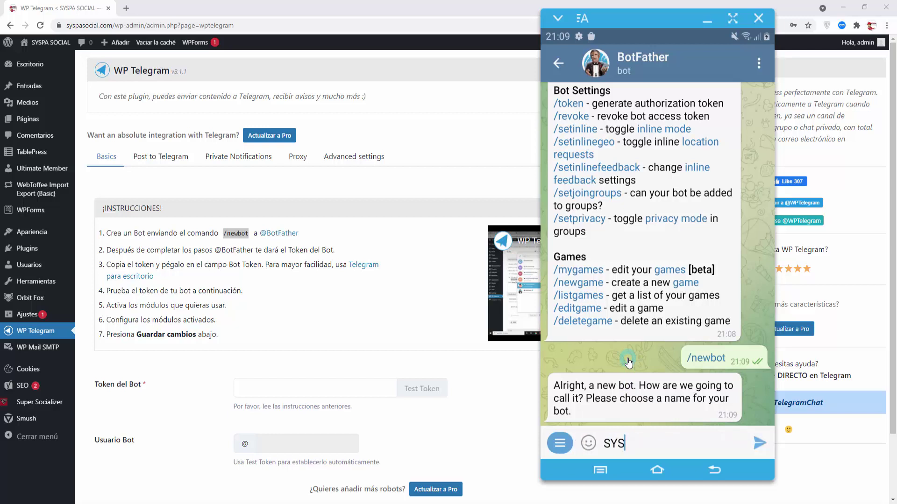
{"action": "type", "text": "PASOCIAL"}
{"action": "key", "text": "Left"}
{"action": "key", "text": "Left"}
{"action": "key", "text": "Left"}
{"action": "key", "text": "Left"}
{"action": "key", "text": "Left"}
{"action": "key", "text": "Left"}
{"action": "key", "text": "End"}
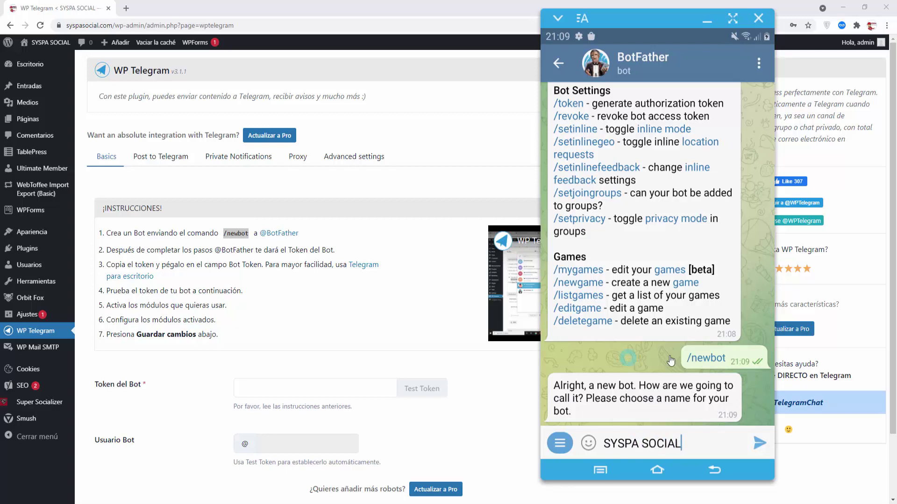
{"action": "left_click", "coordinate": [761, 443]}
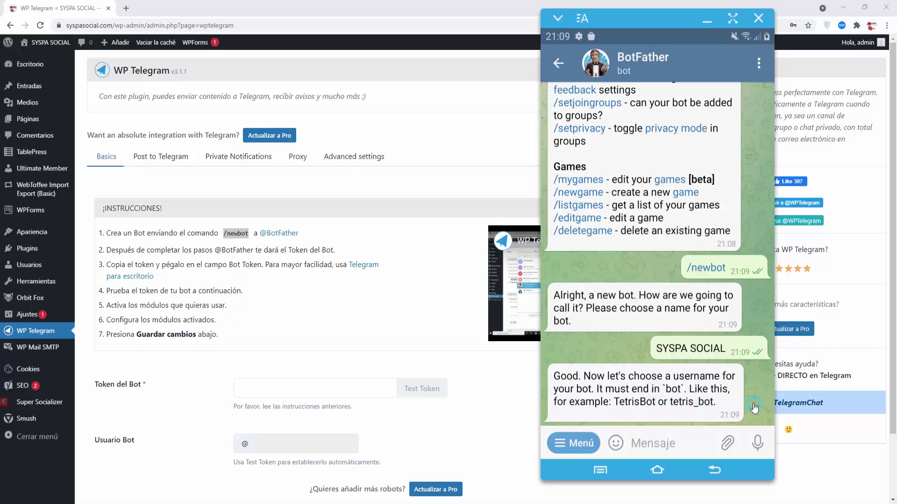
Step: Send BotFather "syspasocialbot" as the new bot's username
{"action": "type", "text": "syspa"}
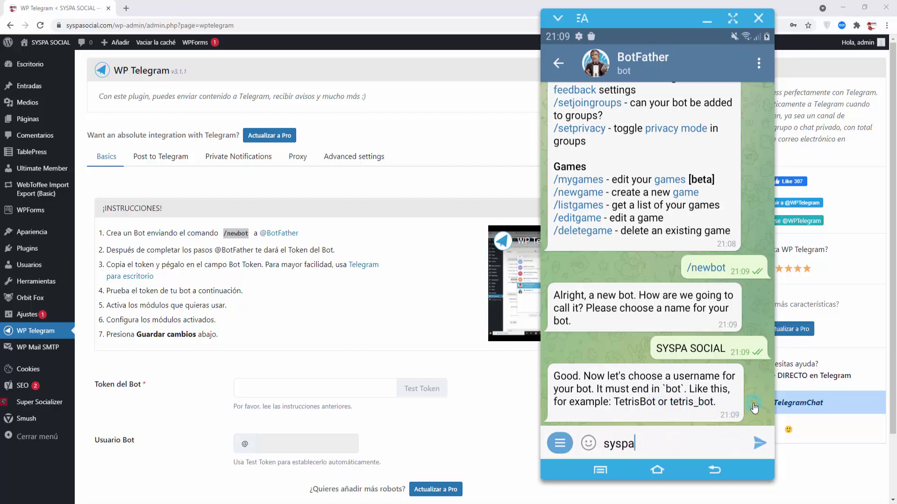
{"action": "type", "text": "socialbot"}
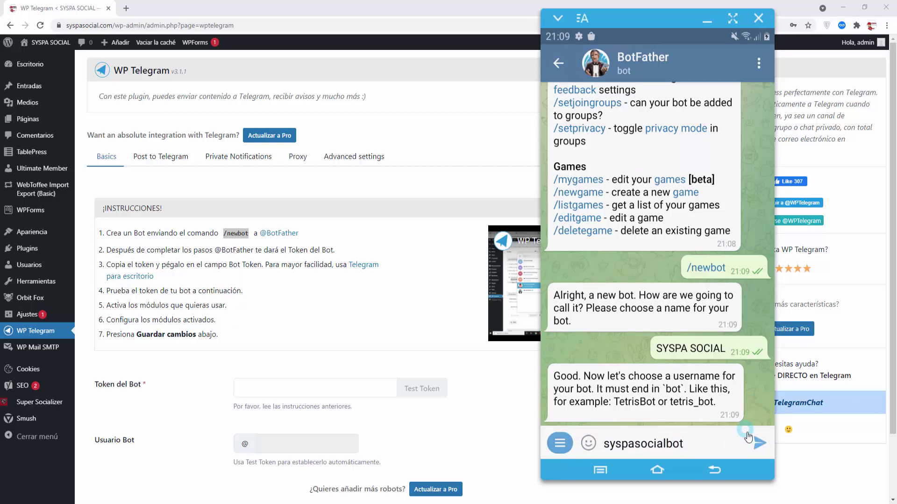
{"action": "left_click", "coordinate": [748, 437]}
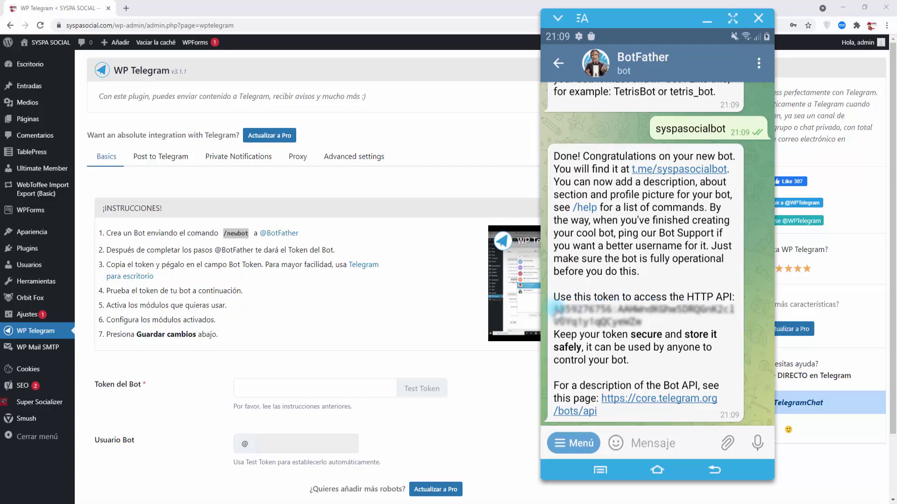
Step: Copy the API token from BotFather's reply into the plugin's Token del Bot field and test it
{"action": "left_click", "coordinate": [555, 310]}
{"action": "left_click", "coordinate": [262, 385]}
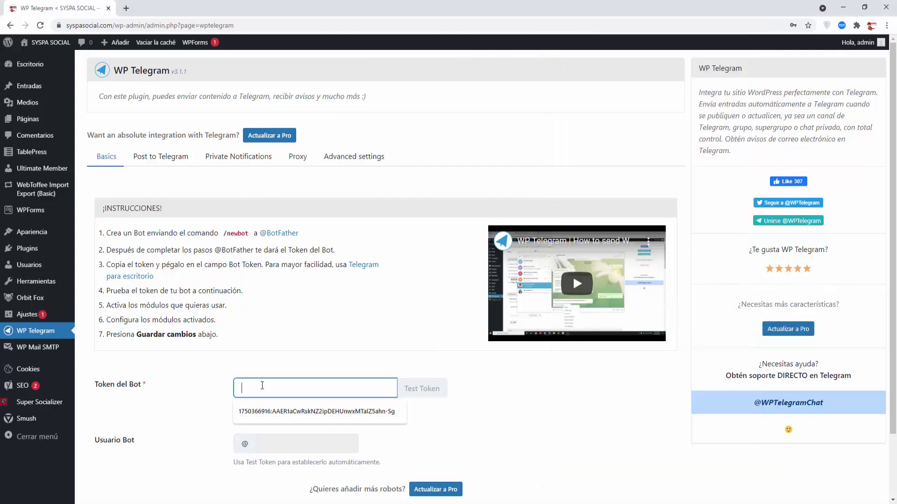
{"action": "key", "text": "ctrl+v"}
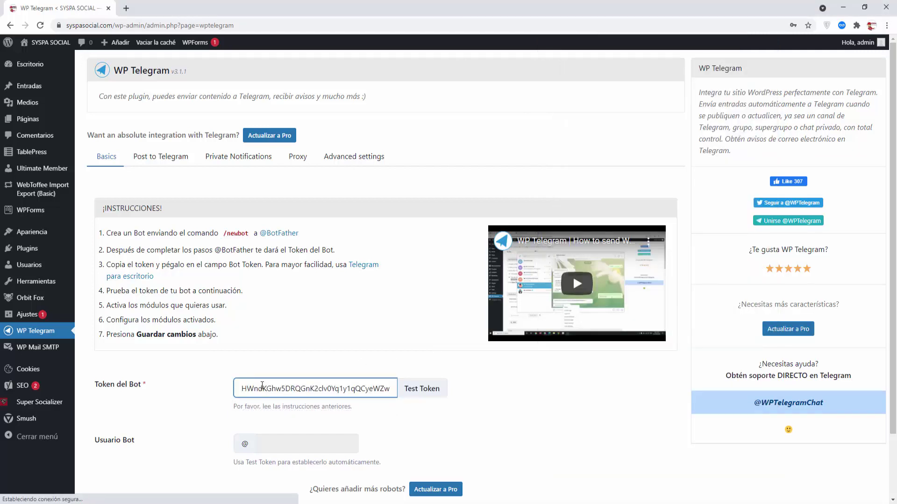
{"action": "left_click", "coordinate": [430, 397]}
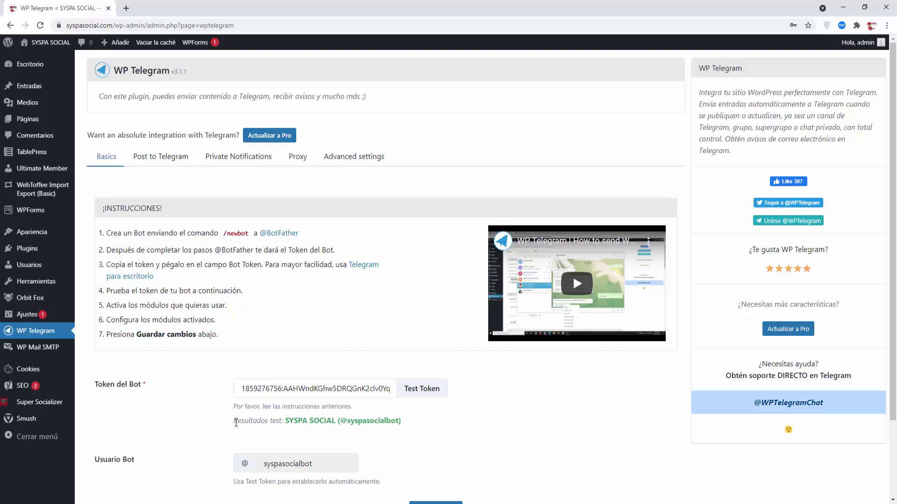
Step: Check the token test result and save the bot's basic settings
{"action": "left_click_drag", "start_coordinate": [236, 423], "coordinate": [421, 424]}
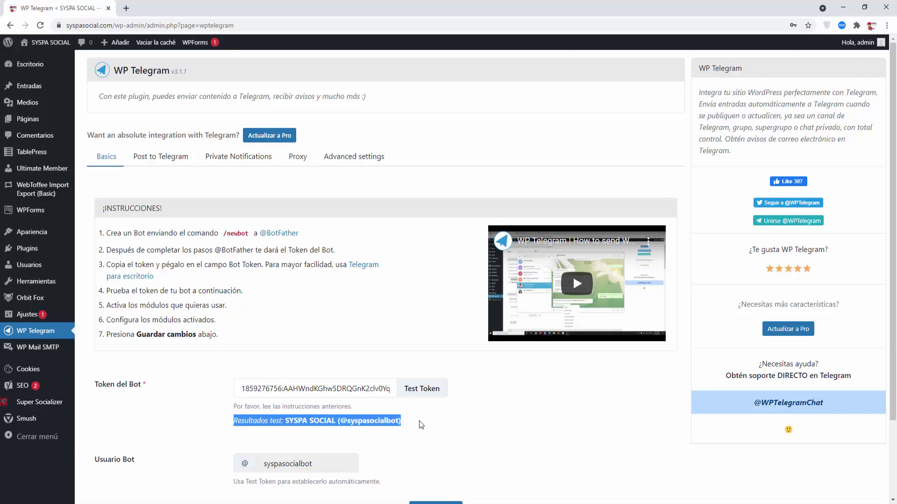
{"action": "left_click", "coordinate": [388, 422]}
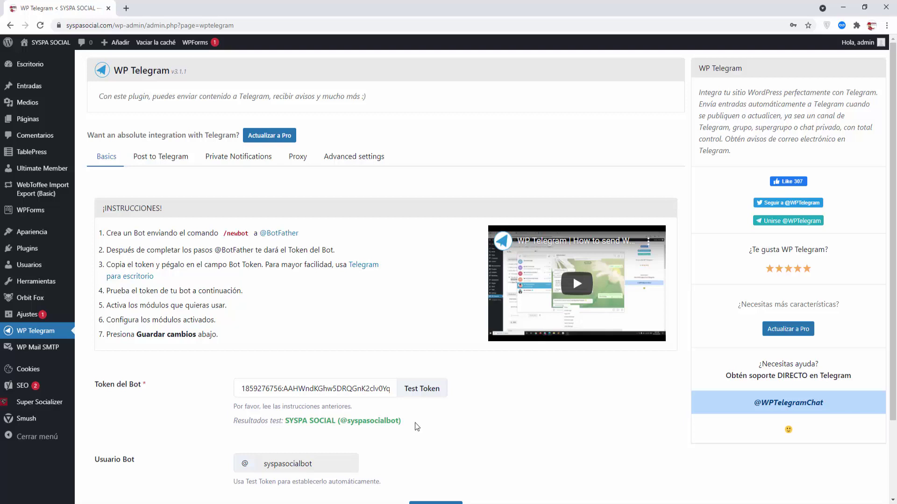
{"action": "scroll", "coordinate": [464, 413], "scroll_direction": "down", "scroll_amount": 2}
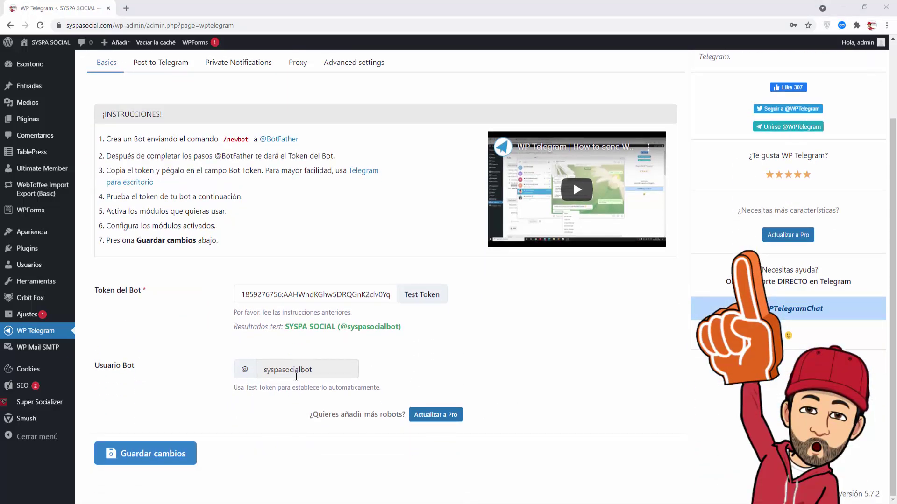
{"action": "left_click", "coordinate": [143, 460]}
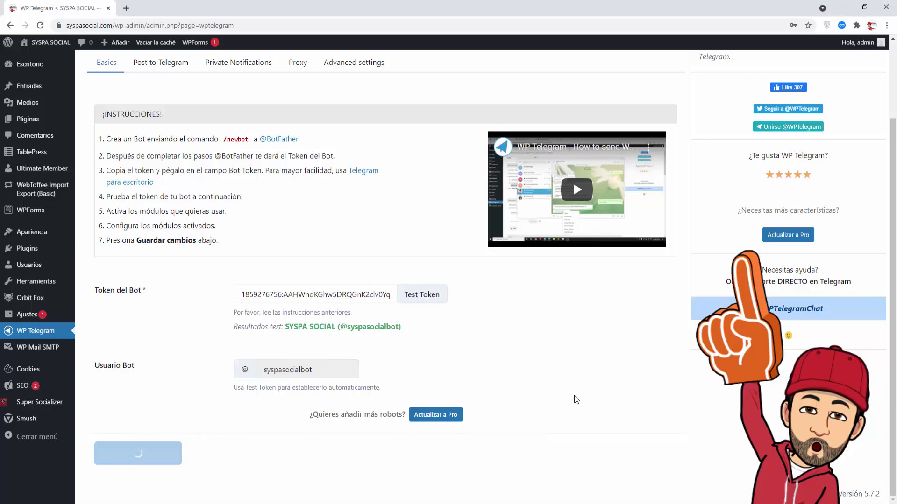
Step: Activate the Post to Telegram module in the WP Telegram settings
{"action": "scroll", "coordinate": [575, 400], "scroll_direction": "up", "scroll_amount": 1}
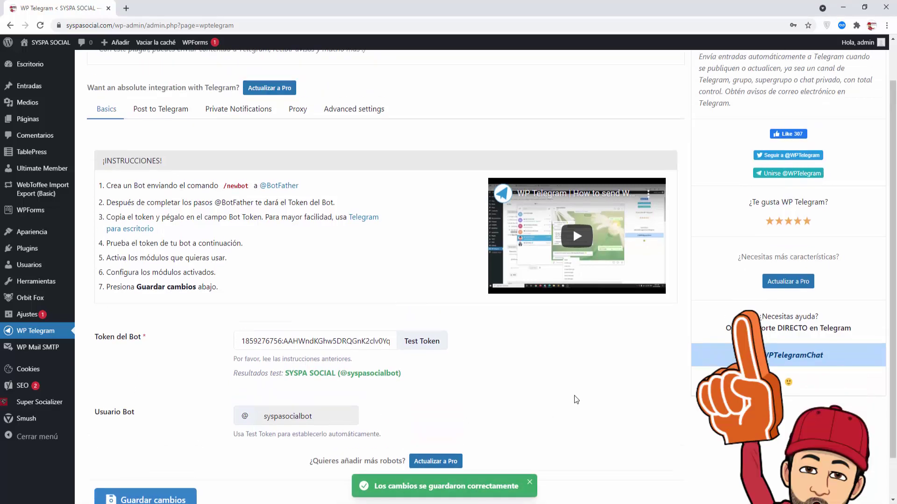
{"action": "scroll", "coordinate": [576, 399], "scroll_direction": "up", "scroll_amount": 1}
{"action": "left_click", "coordinate": [167, 157]}
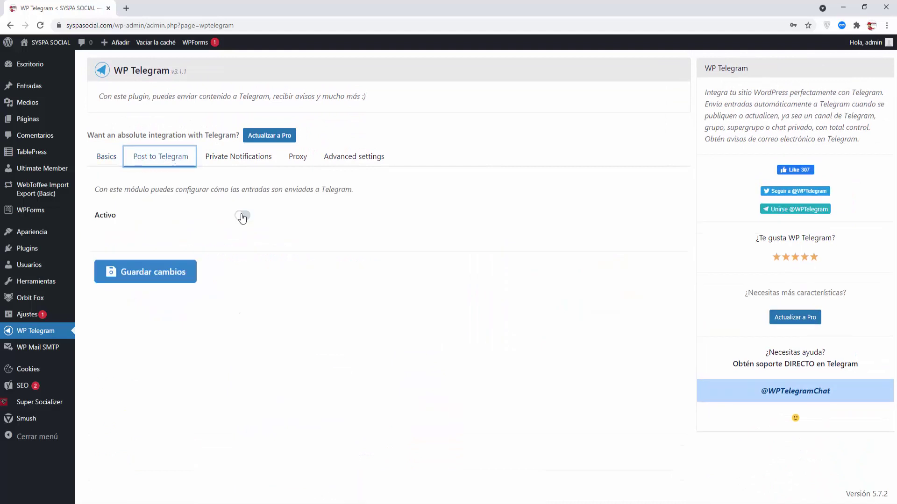
{"action": "left_click", "coordinate": [242, 216]}
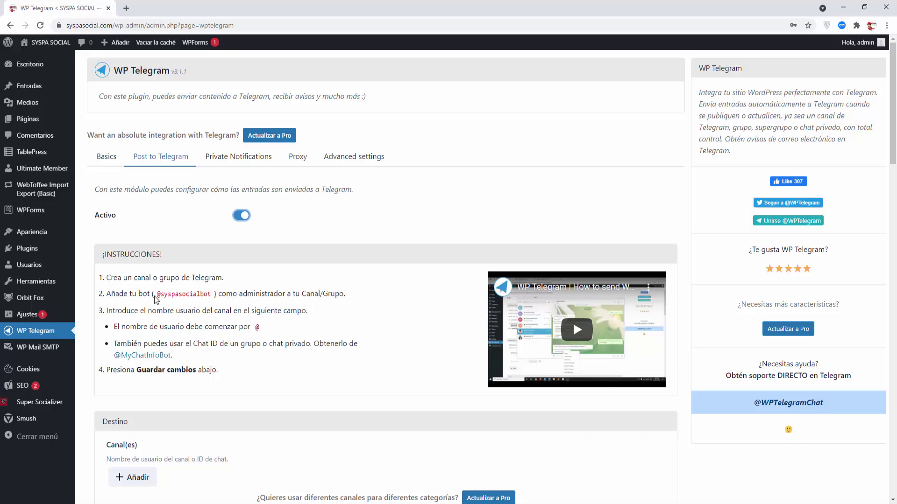
{"action": "left_click_drag", "start_coordinate": [156, 296], "coordinate": [212, 295]}
{"action": "right_click", "coordinate": [198, 294]}
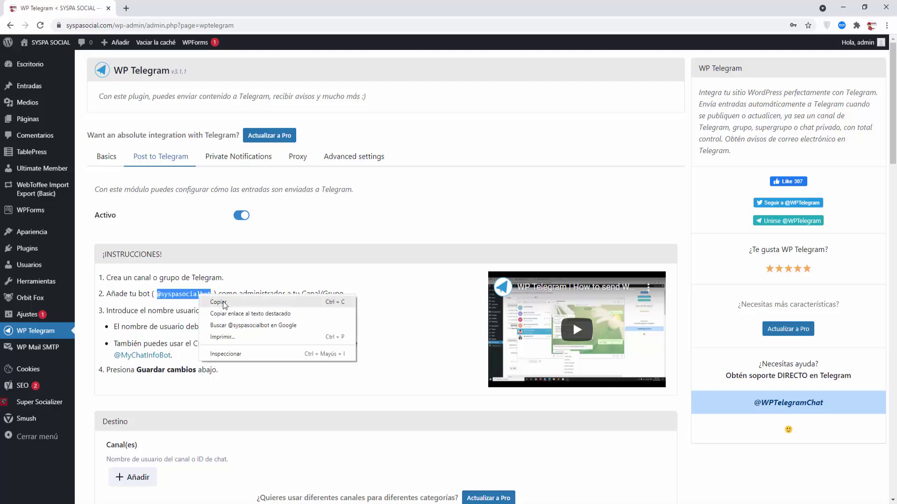
{"action": "left_click", "coordinate": [225, 303]}
{"action": "left_click", "coordinate": [233, 295]}
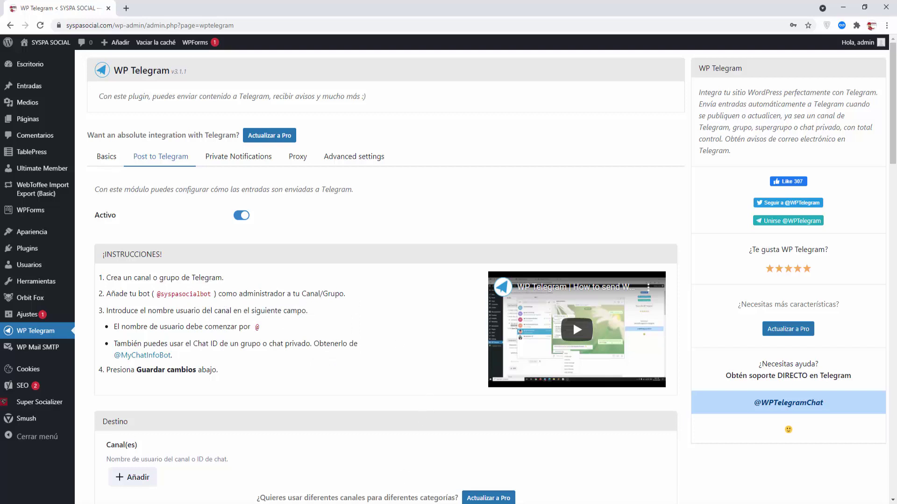
Step: Switch to Telegram on the mirrored phone and open the administrators list of the SYSPA SOCIAL channel
{"action": "mouse_move", "coordinate": [471, 501]}
{"action": "left_click", "coordinate": [416, 498]}
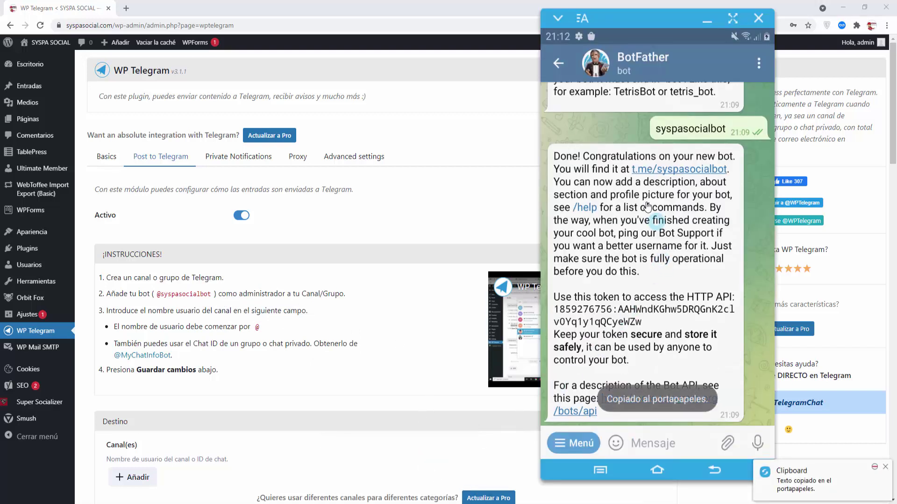
{"action": "left_click", "coordinate": [558, 63]}
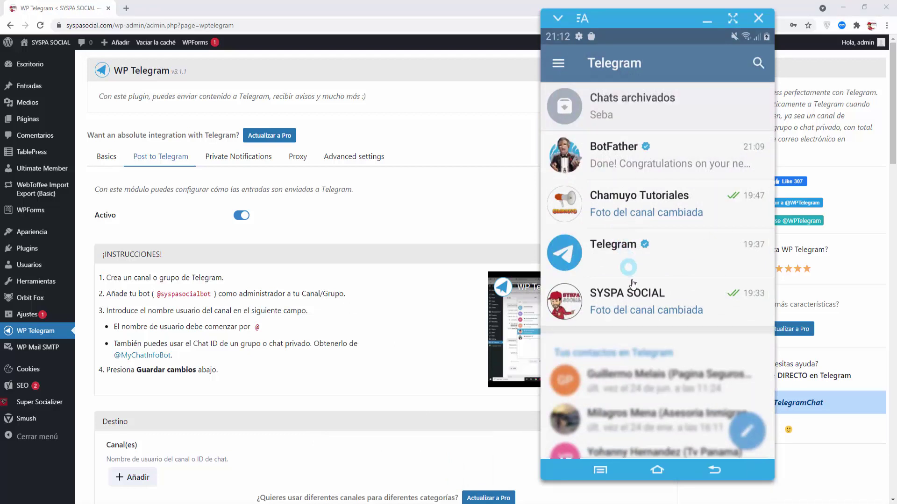
{"action": "left_click", "coordinate": [632, 288]}
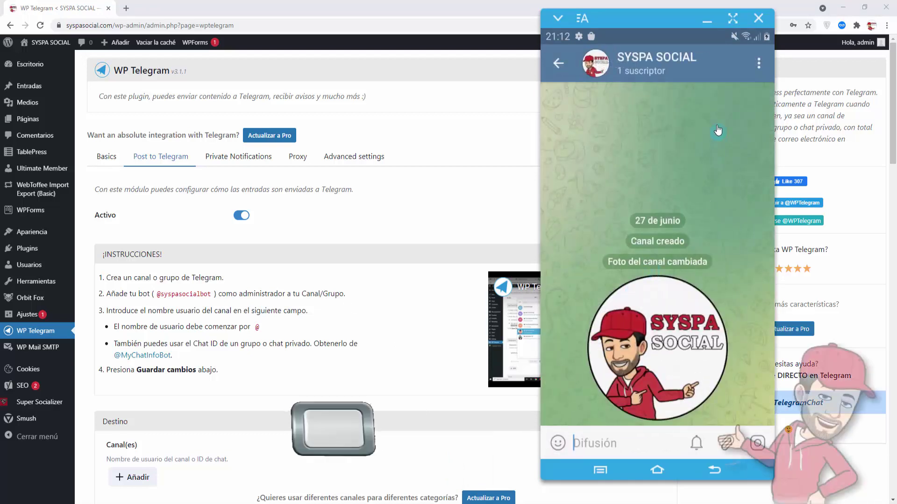
{"action": "left_click", "coordinate": [639, 63]}
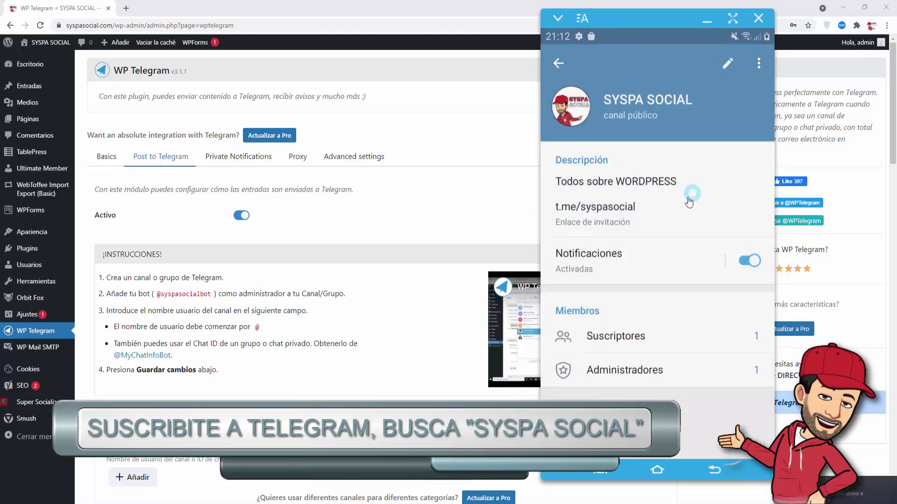
{"action": "left_click", "coordinate": [641, 373]}
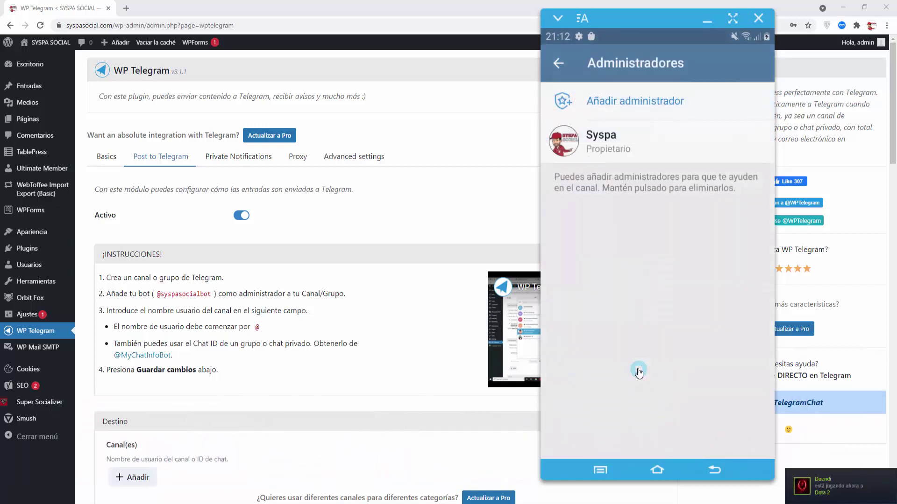
{"action": "left_click", "coordinate": [639, 105]}
{"action": "left_click", "coordinate": [759, 65]}
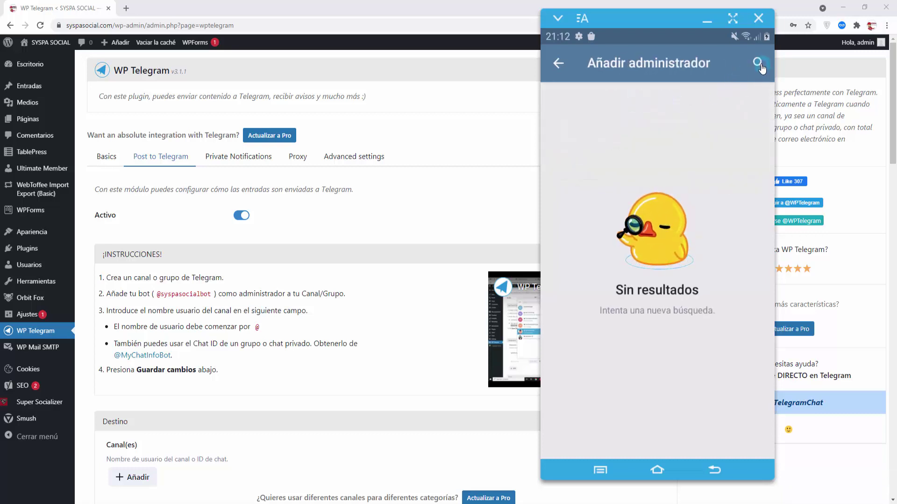
{"action": "left_click", "coordinate": [690, 74]}
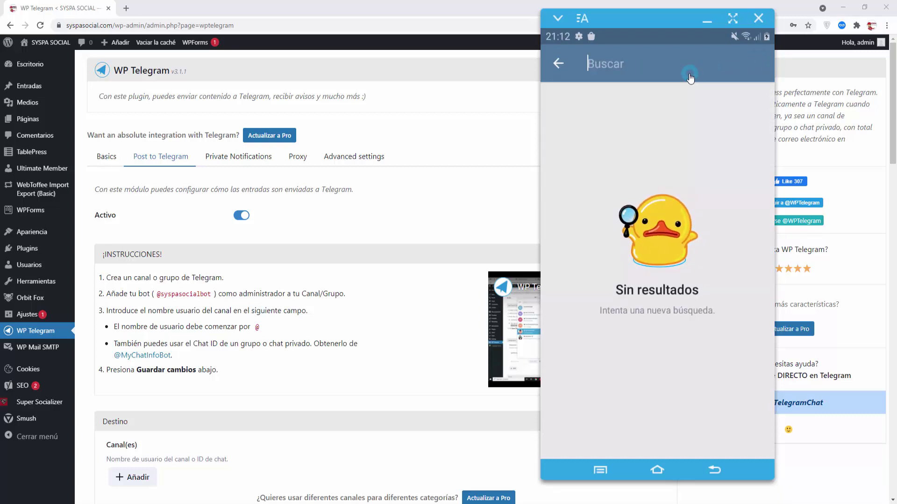
{"action": "key", "text": "ctrl+v"}
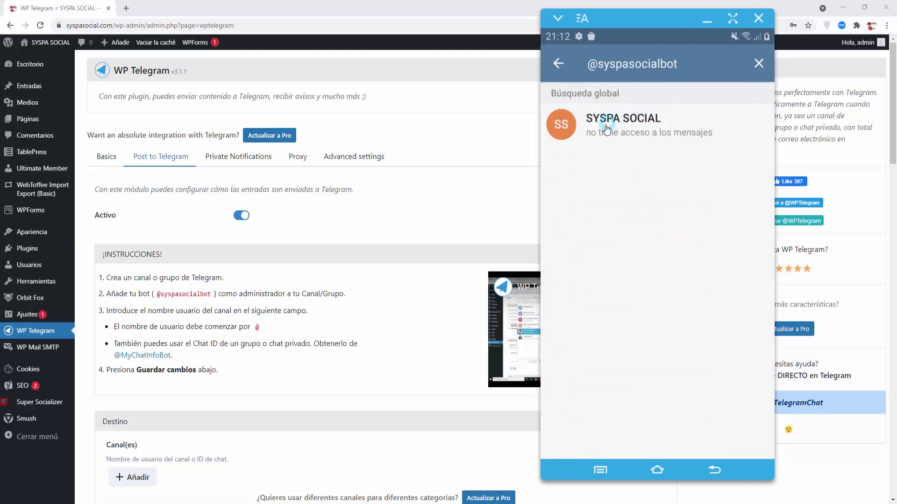
{"action": "left_click", "coordinate": [634, 123]}
{"action": "left_click", "coordinate": [633, 124]}
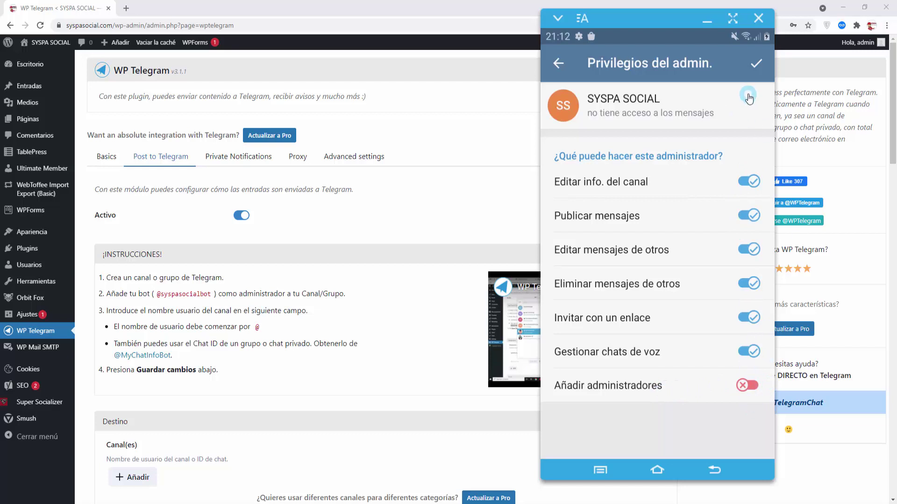
{"action": "left_click", "coordinate": [756, 64]}
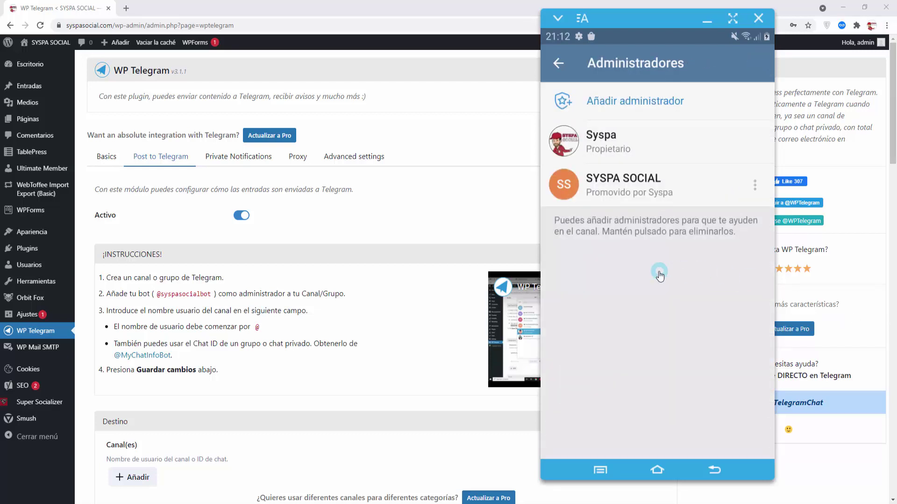
{"action": "left_click", "coordinate": [559, 64]}
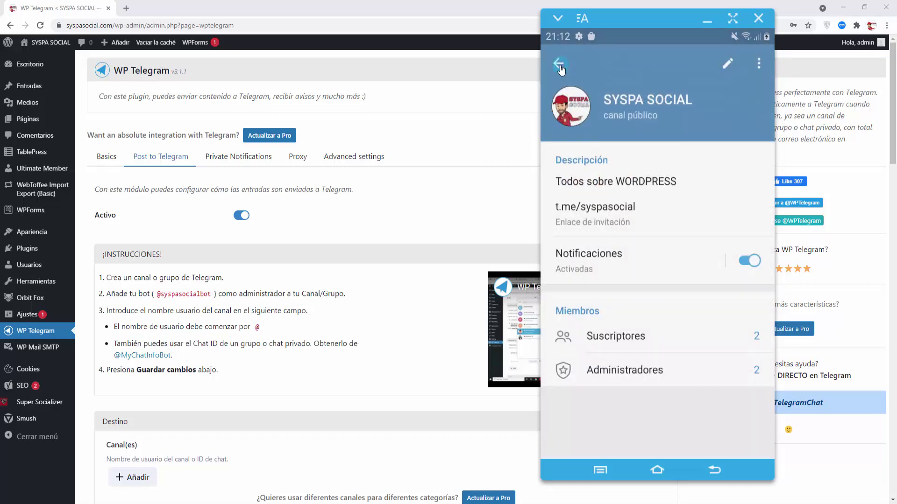
{"action": "left_click", "coordinate": [559, 65]}
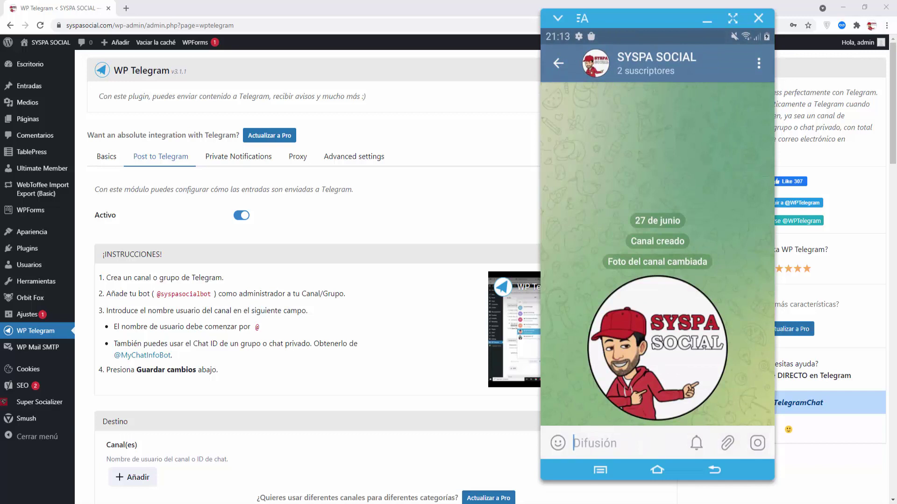
Step: Return to the WP Telegram settings in the browser and add a blank channel entry under Destino
{"action": "left_click", "coordinate": [435, 221]}
{"action": "scroll", "coordinate": [435, 220], "scroll_direction": "down", "scroll_amount": 2}
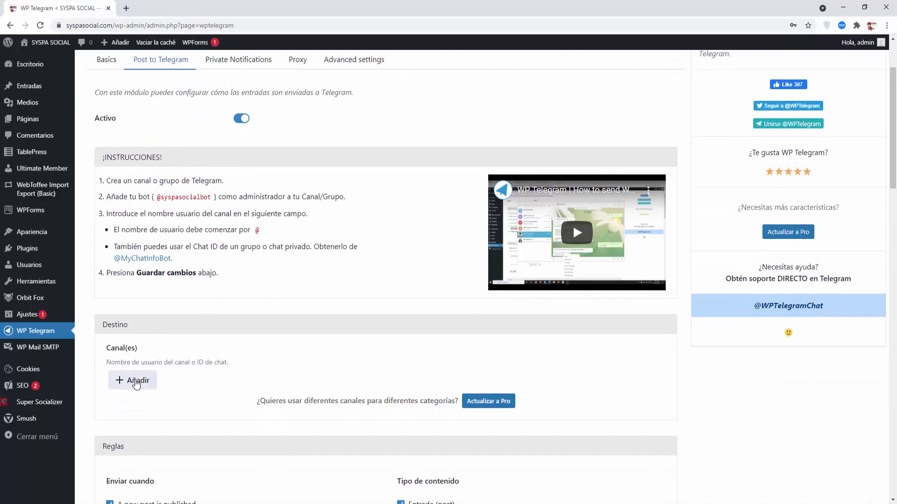
{"action": "left_click", "coordinate": [136, 384]}
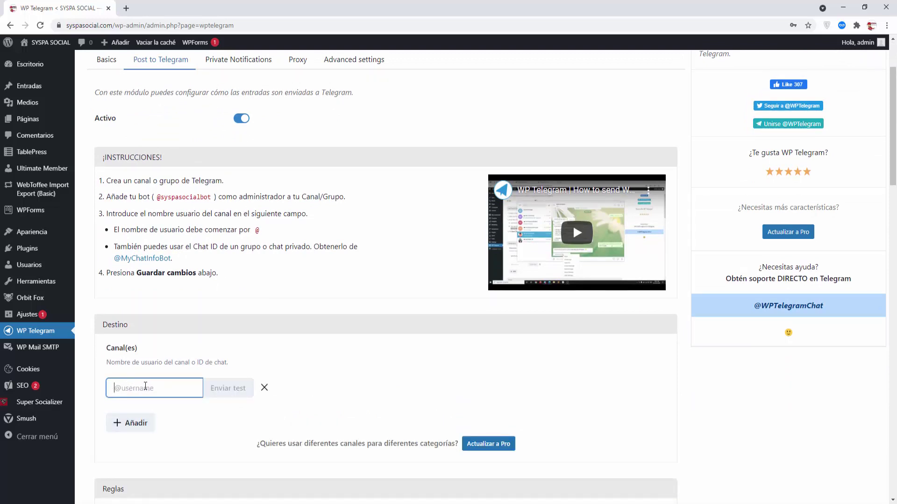
Step: Switch to Telegram and look up the SYSPA SOCIAL channel's username in its invitation link
{"action": "left_click", "coordinate": [411, 502]}
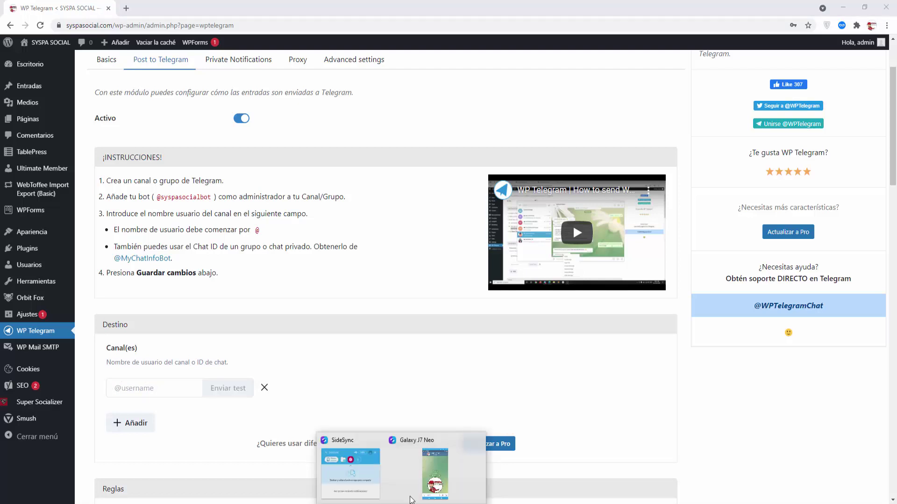
{"action": "left_click", "coordinate": [449, 463]}
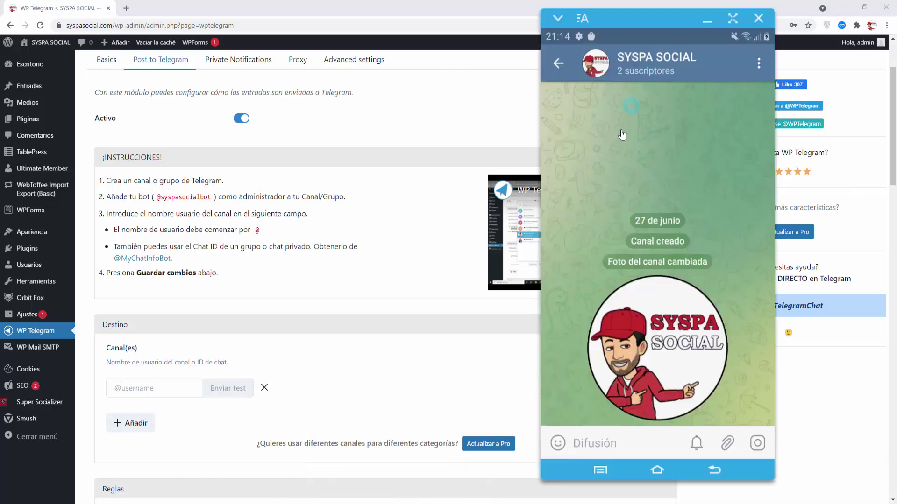
{"action": "left_click", "coordinate": [657, 59]}
{"action": "left_click", "coordinate": [638, 212]}
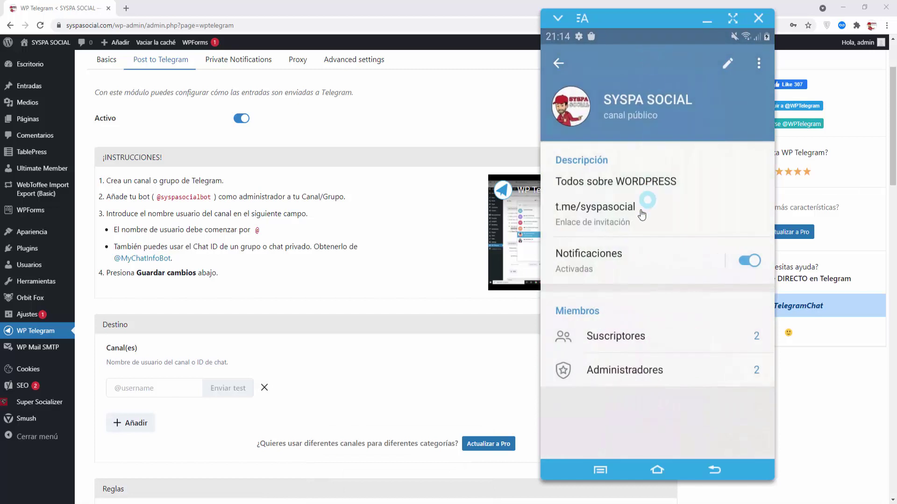
{"action": "left_click", "coordinate": [561, 211]}
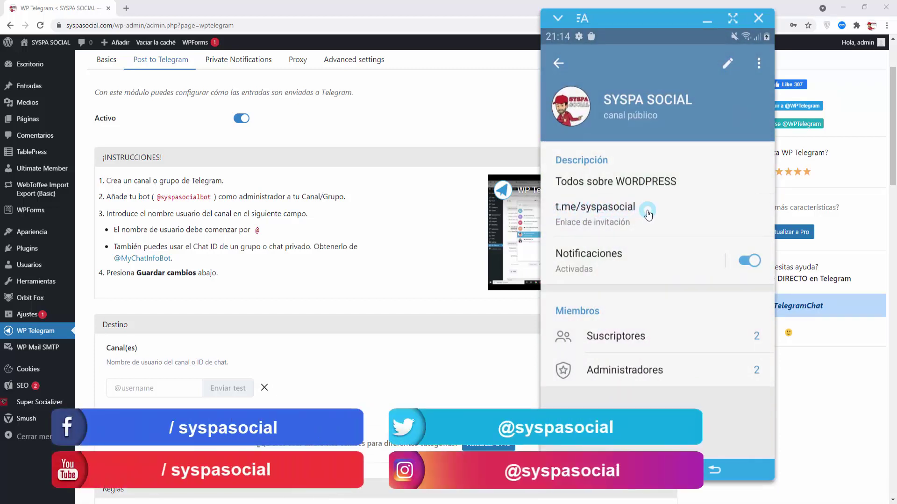
{"action": "left_click", "coordinate": [125, 387]}
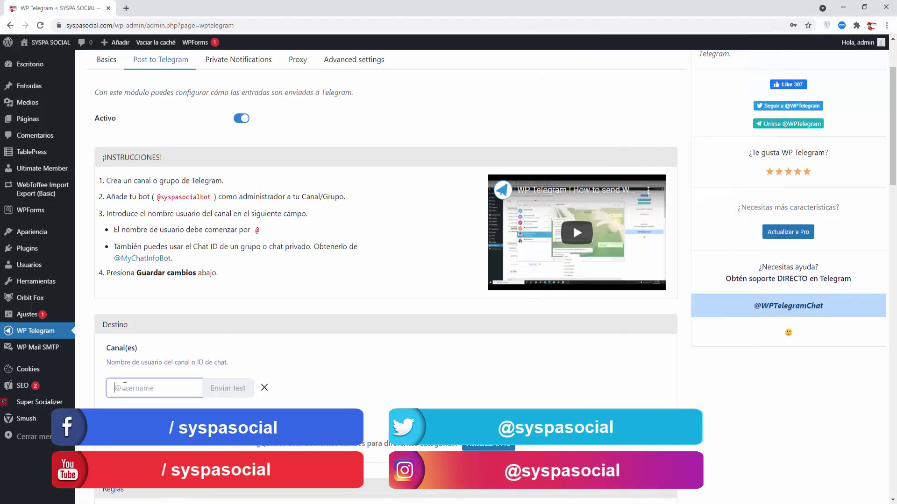
{"action": "type", "text": "@"}
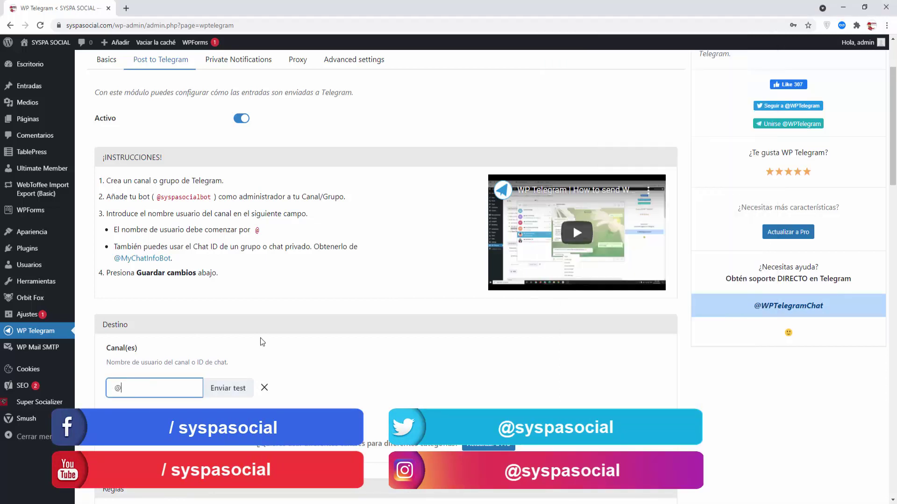
{"action": "type", "text": "syspasocial"}
{"action": "left_click", "coordinate": [380, 353]}
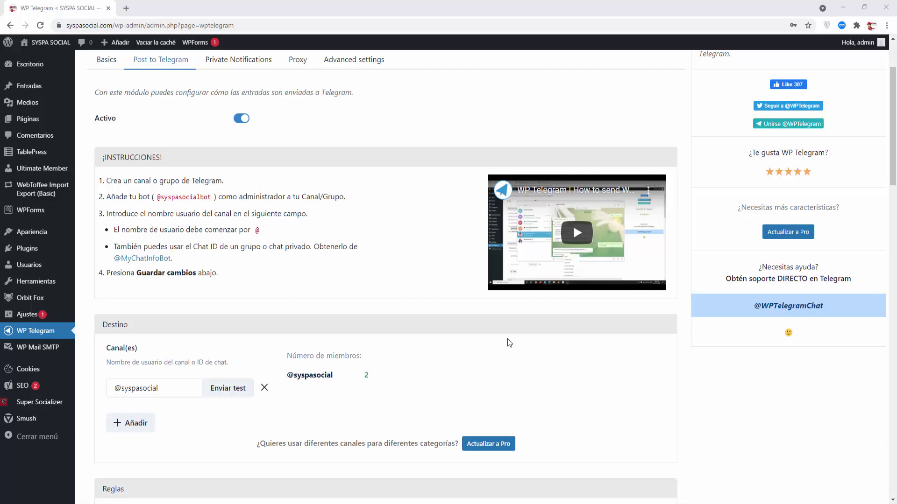
Step: Examine the sending rules, the message template and the expanded list of macros available for it
{"action": "scroll", "coordinate": [509, 342], "scroll_direction": "down", "scroll_amount": 5}
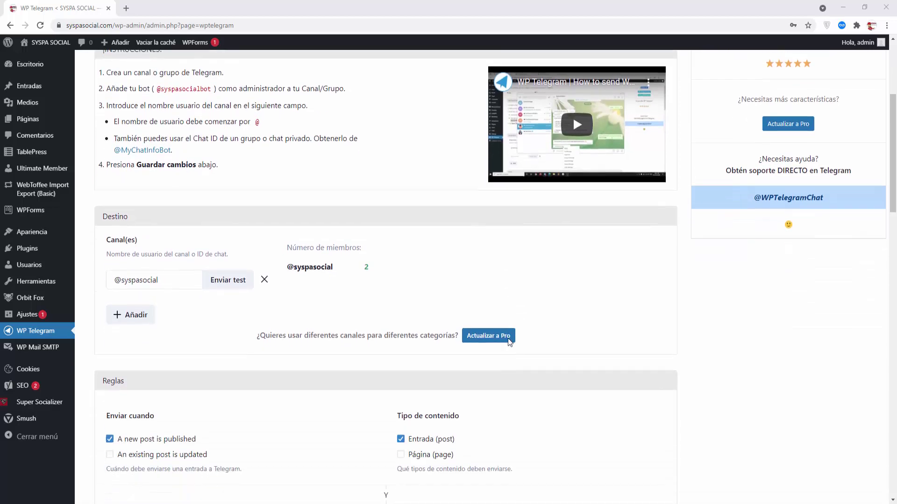
{"action": "scroll", "coordinate": [509, 334], "scroll_direction": "down", "scroll_amount": 1}
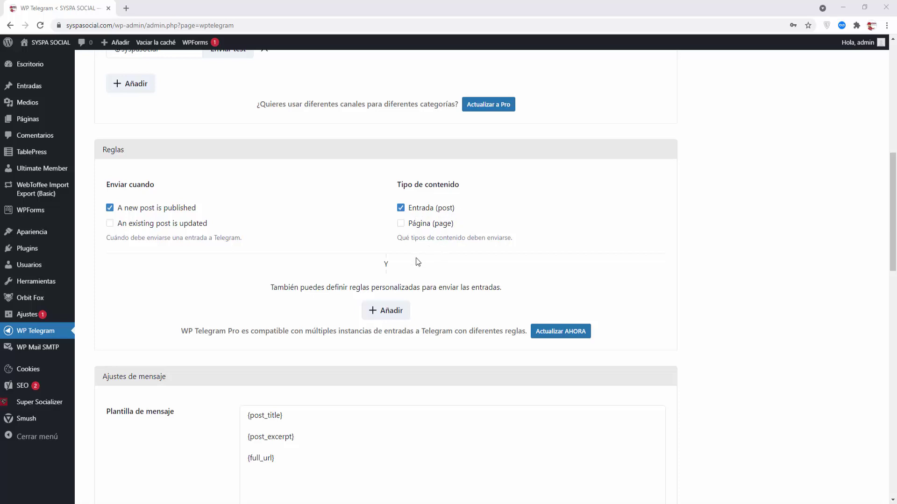
{"action": "scroll", "coordinate": [418, 261], "scroll_direction": "down", "scroll_amount": 6}
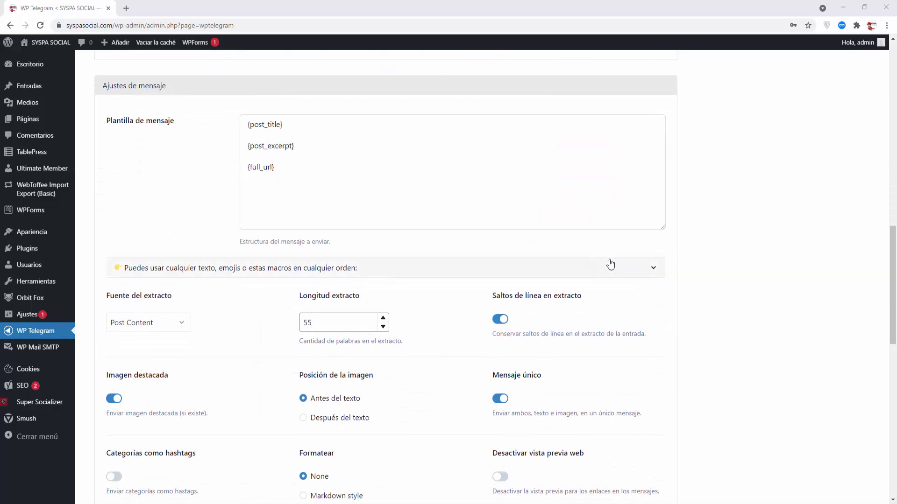
{"action": "left_click", "coordinate": [654, 272]}
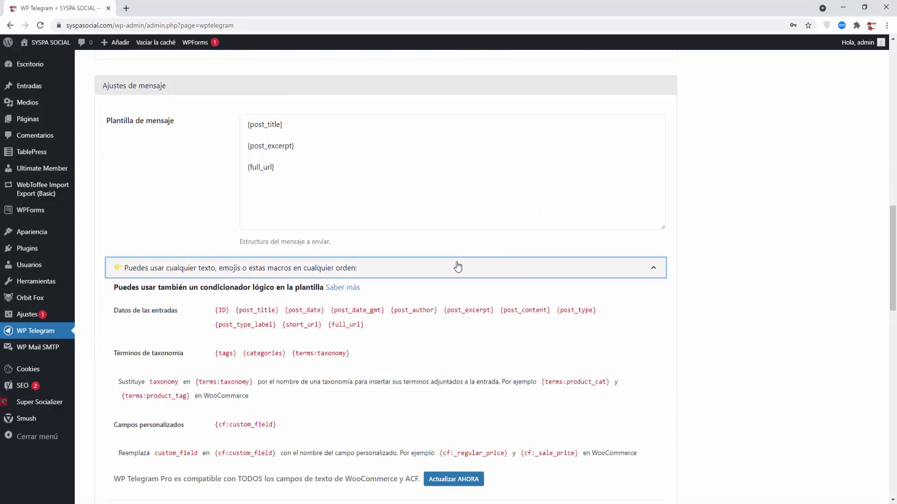
{"action": "left_click_drag", "start_coordinate": [894, 232], "coordinate": [894, 238]}
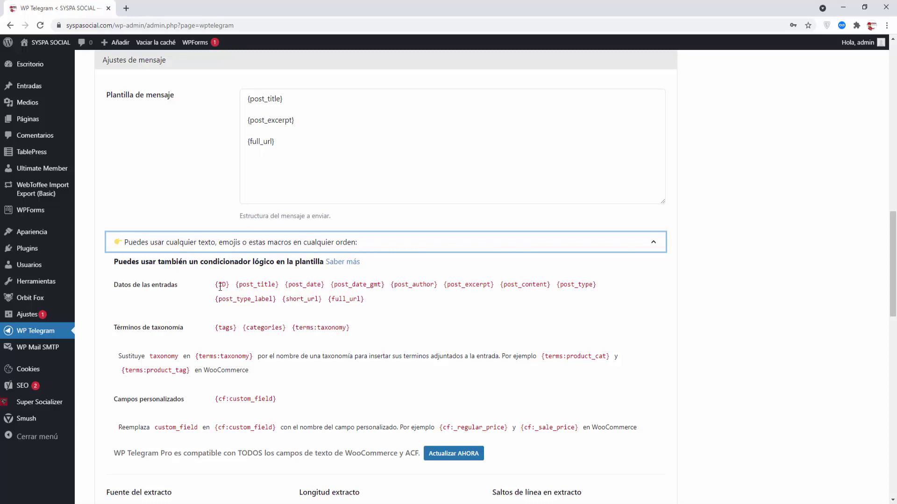
{"action": "left_click_drag", "start_coordinate": [237, 286], "coordinate": [285, 290]}
{"action": "left_click", "coordinate": [322, 289]}
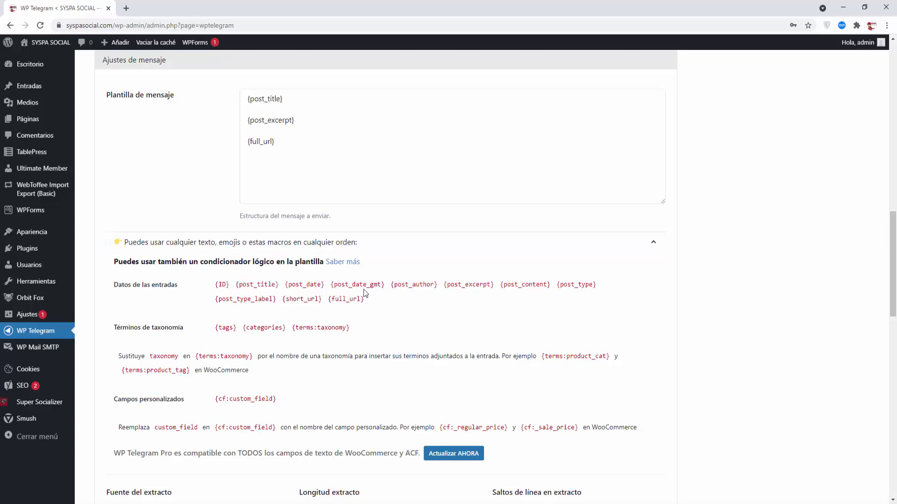
{"action": "double_click", "coordinate": [425, 285]}
{"action": "left_click", "coordinate": [476, 311]}
{"action": "double_click", "coordinate": [535, 284]}
Step: Append " - {short_url}" after {full_url} in the message template, copying the macro from the list
{"action": "left_click_drag", "start_coordinate": [323, 299], "coordinate": [281, 301]}
{"action": "right_click", "coordinate": [290, 298]}
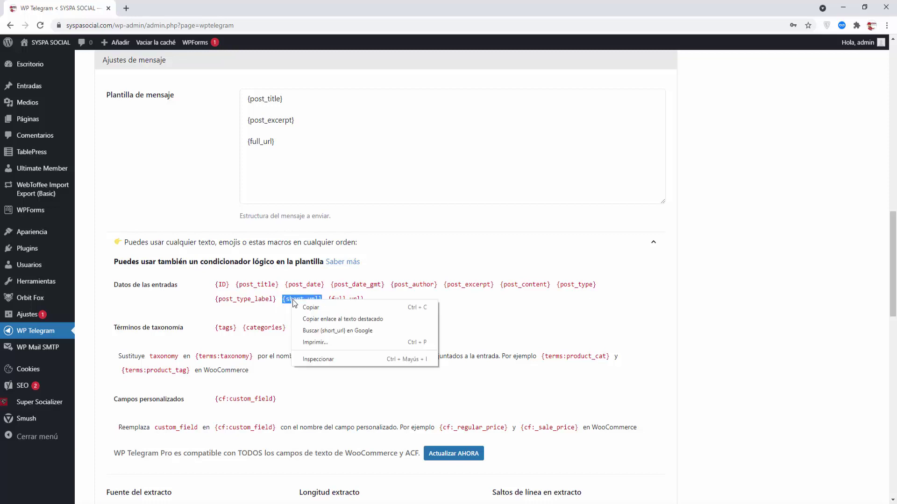
{"action": "left_click", "coordinate": [310, 305]}
{"action": "left_click", "coordinate": [292, 145]}
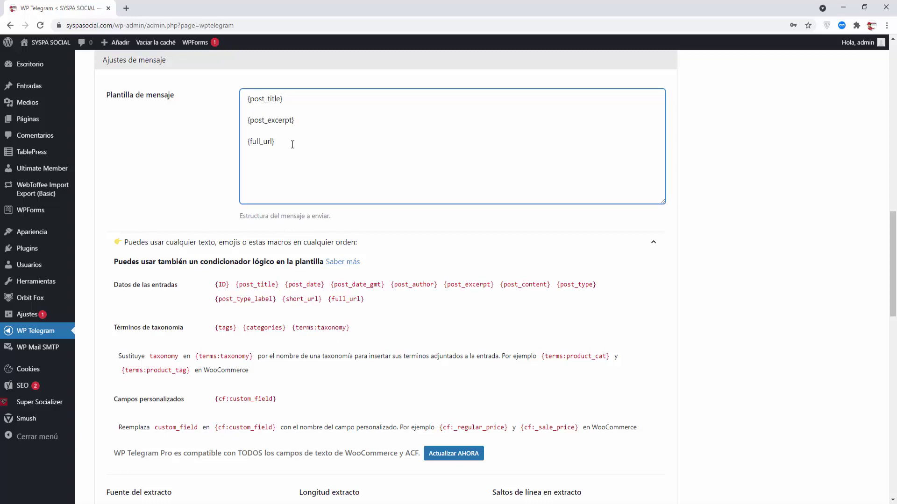
{"action": "type", "text": "-"}
{"action": "key", "text": "ctrl+v"}
Step: Review the WooCommerce taxonomy macro note and the available Fuente del extracto options
{"action": "double_click", "coordinate": [209, 372]}
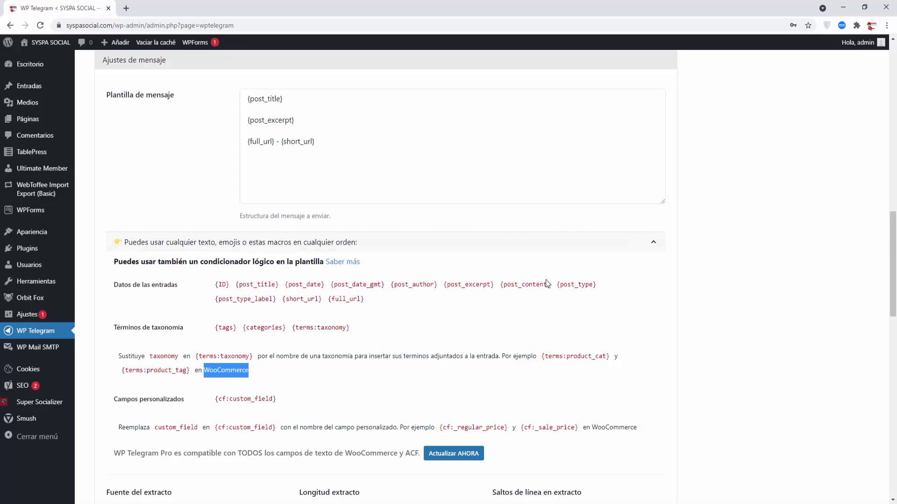
{"action": "scroll", "coordinate": [498, 306], "scroll_direction": "down", "scroll_amount": 7}
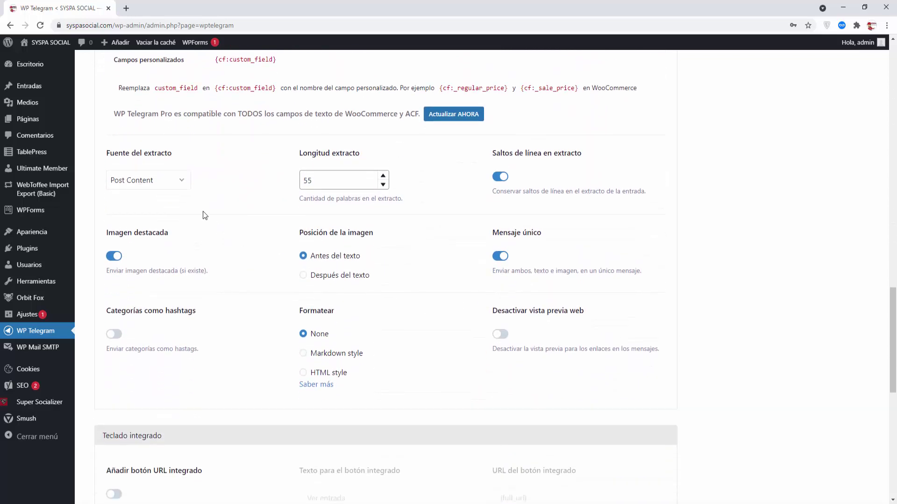
{"action": "left_click", "coordinate": [185, 182]}
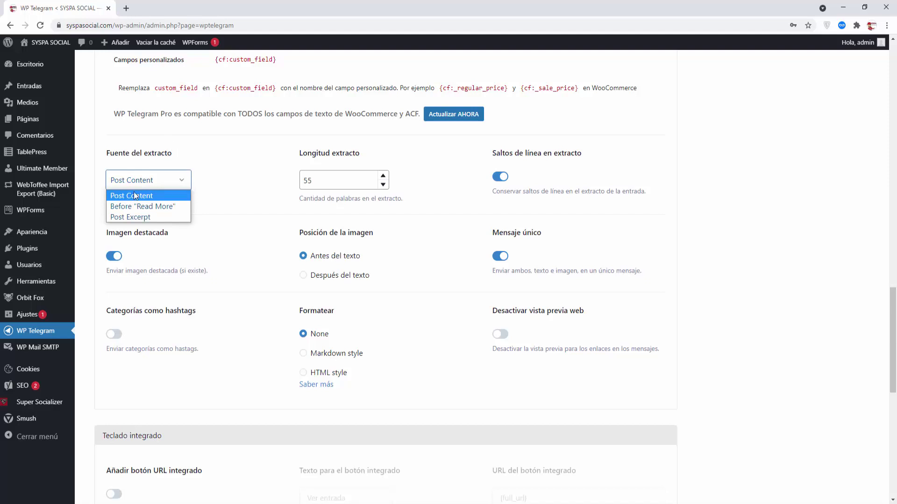
{"action": "left_click", "coordinate": [186, 181]}
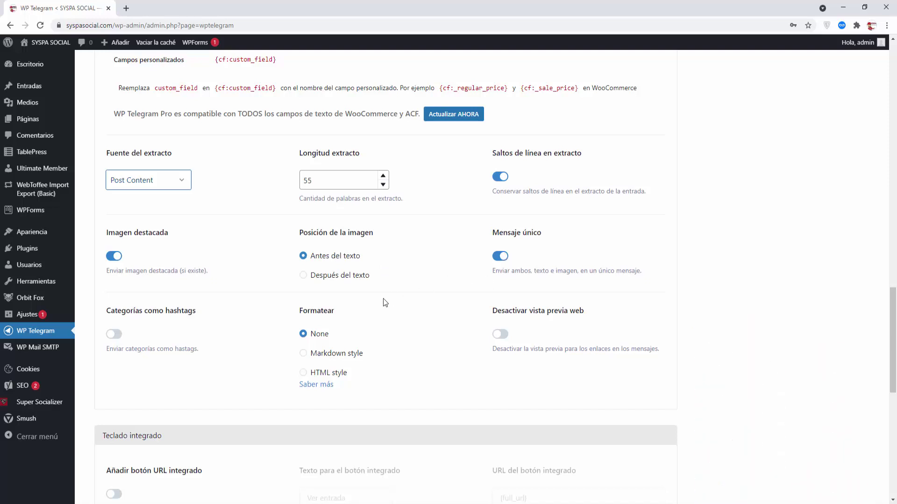
Step: Enable the integrated URL button under Teclado integrado and set its text to "Ver entrada!"
{"action": "scroll", "coordinate": [383, 302], "scroll_direction": "down", "scroll_amount": 1}
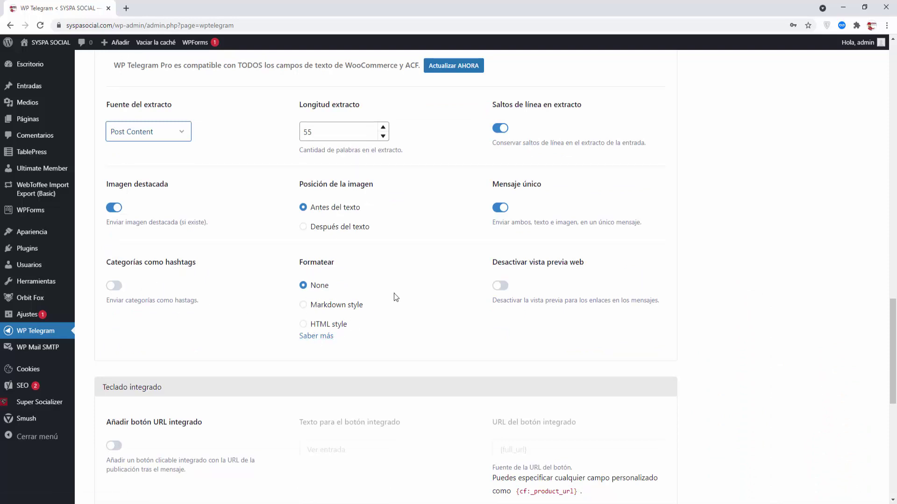
{"action": "scroll", "coordinate": [394, 297], "scroll_direction": "down", "scroll_amount": 6}
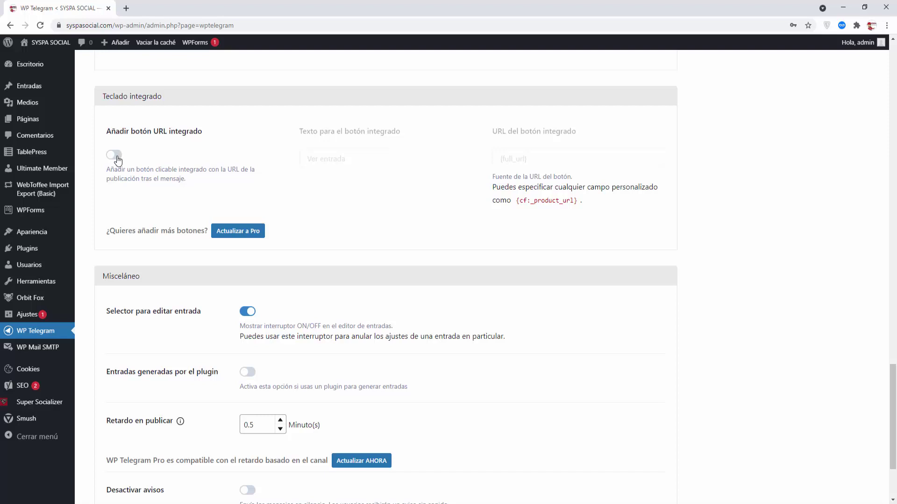
{"action": "scroll", "coordinate": [117, 160], "scroll_direction": "up", "scroll_amount": 3}
{"action": "left_click", "coordinate": [114, 301]}
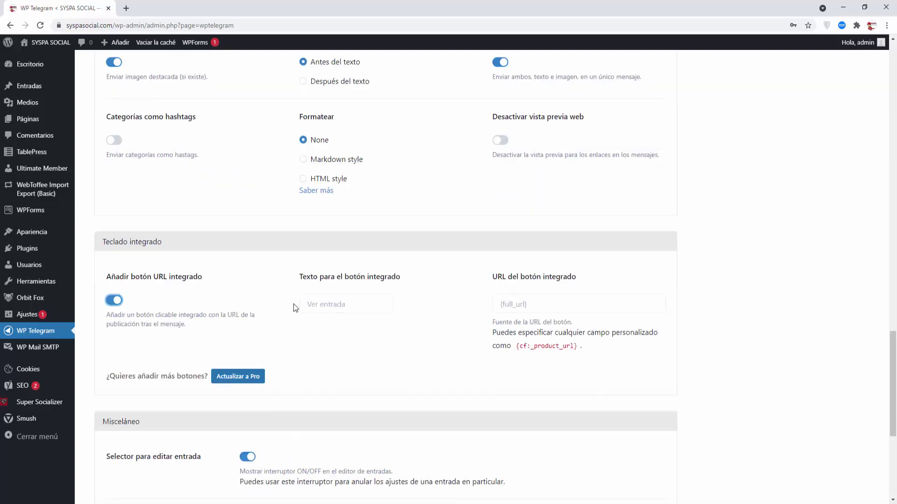
{"action": "left_click", "coordinate": [339, 305]}
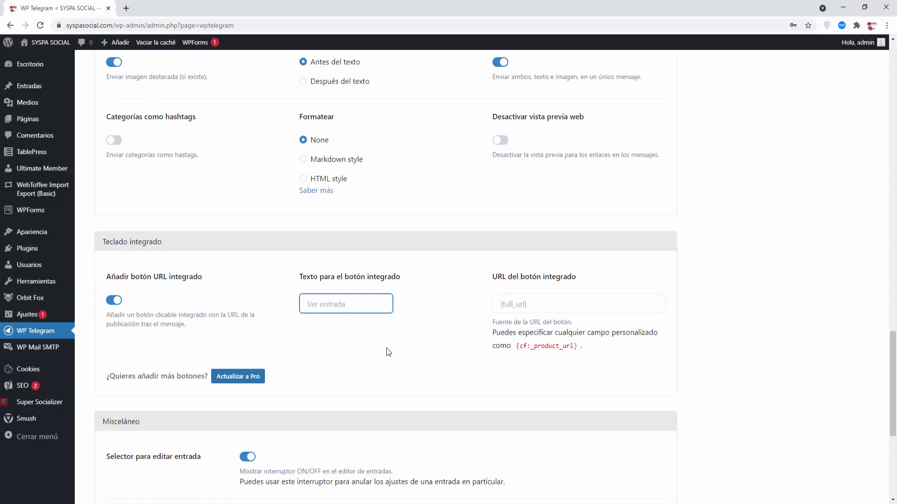
{"action": "type", "text": "Ver entrada!"}
Step: Copy the {full_url} macro from the message template and paste it as the integrated button's URL
{"action": "scroll", "coordinate": [526, 305], "scroll_direction": "up", "scroll_amount": 12}
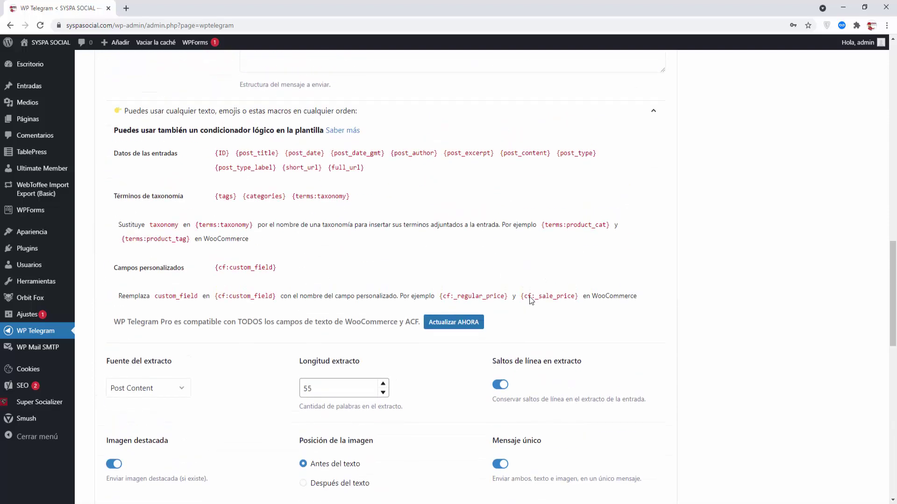
{"action": "left_click_drag", "start_coordinate": [274, 141], "coordinate": [247, 142]}
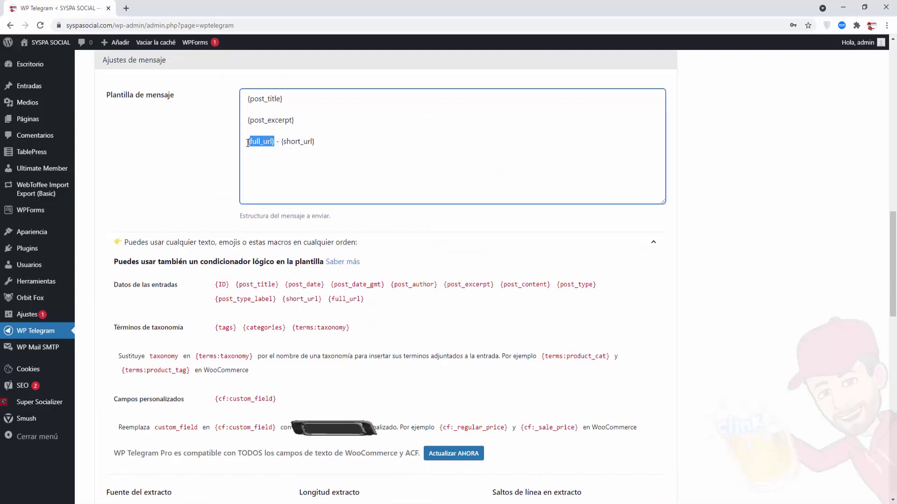
{"action": "right_click", "coordinate": [256, 144]}
{"action": "left_click", "coordinate": [280, 179]}
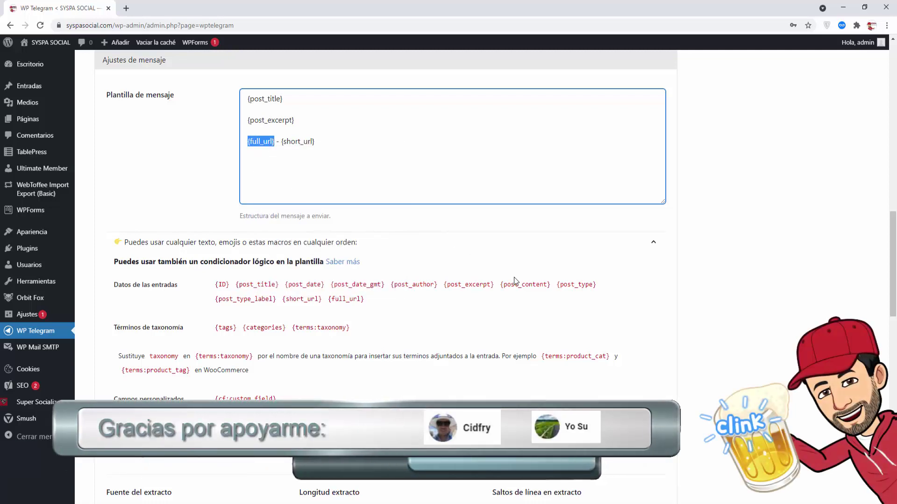
{"action": "scroll", "coordinate": [513, 277], "scroll_direction": "down", "scroll_amount": 12}
{"action": "scroll", "coordinate": [513, 276], "scroll_direction": "down", "scroll_amount": 2}
{"action": "right_click", "coordinate": [512, 206]}
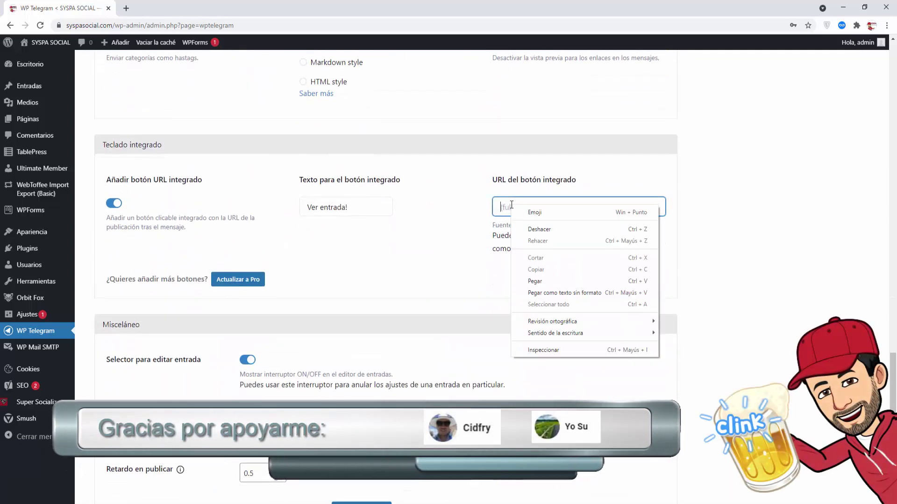
{"action": "left_click", "coordinate": [532, 281]}
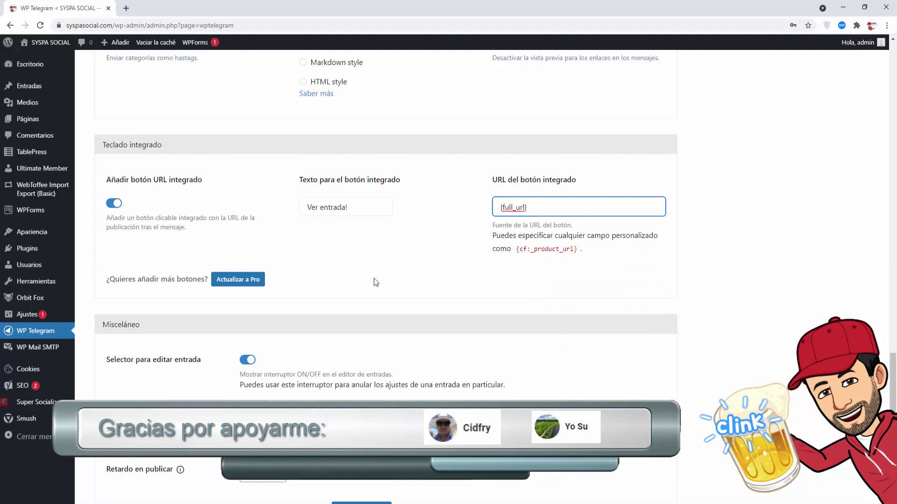
Step: Enable Entradas generadas por el plugin in the Misceláneo section and save the plugin settings
{"action": "scroll", "coordinate": [373, 278], "scroll_direction": "down", "scroll_amount": 4}
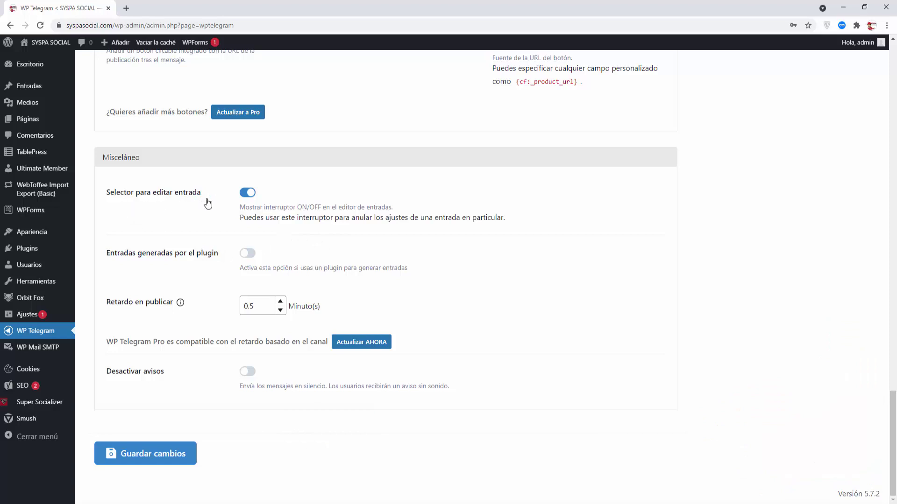
{"action": "left_click", "coordinate": [247, 258]}
{"action": "left_click", "coordinate": [261, 309]}
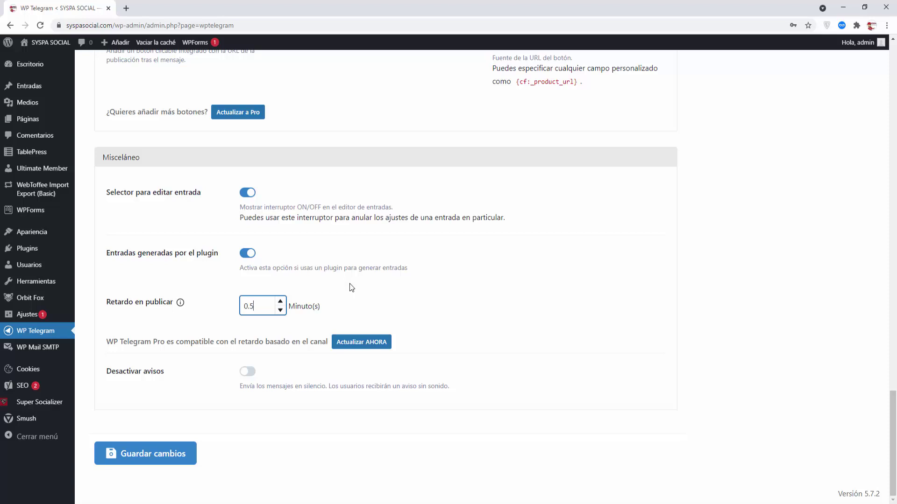
{"action": "left_click", "coordinate": [378, 294]}
{"action": "left_click", "coordinate": [157, 456]}
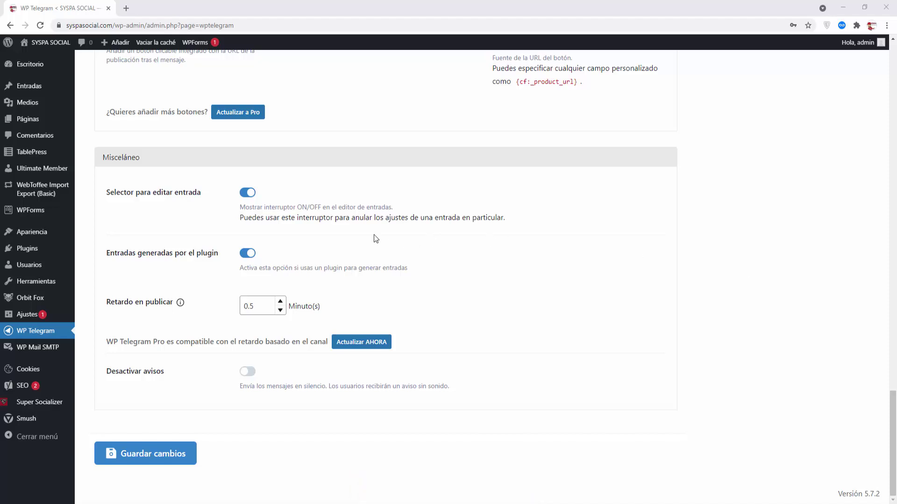
Step: Open a new post in a separate browser tab and title it "HOLA ESTO ES UNA PRUEBA DE TELEGRAM"
{"action": "mouse_move", "coordinate": [40, 89]}
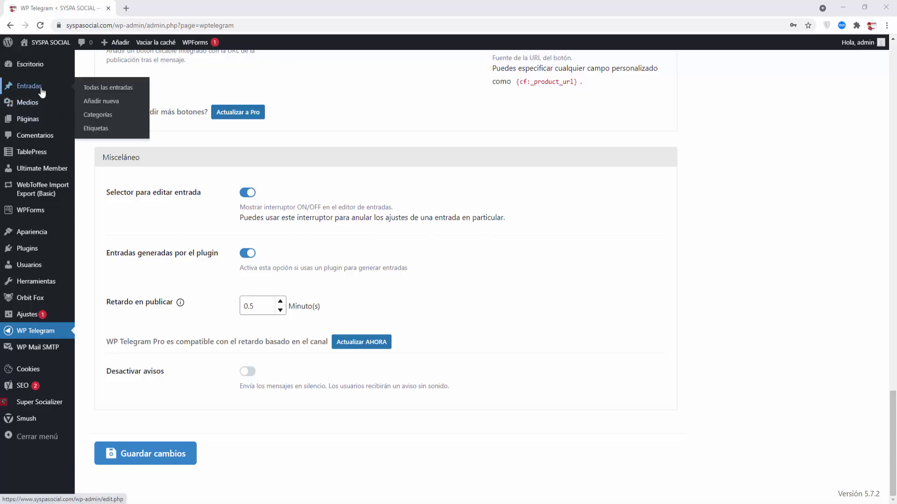
{"action": "right_click", "coordinate": [88, 103]}
{"action": "left_click", "coordinate": [103, 109]}
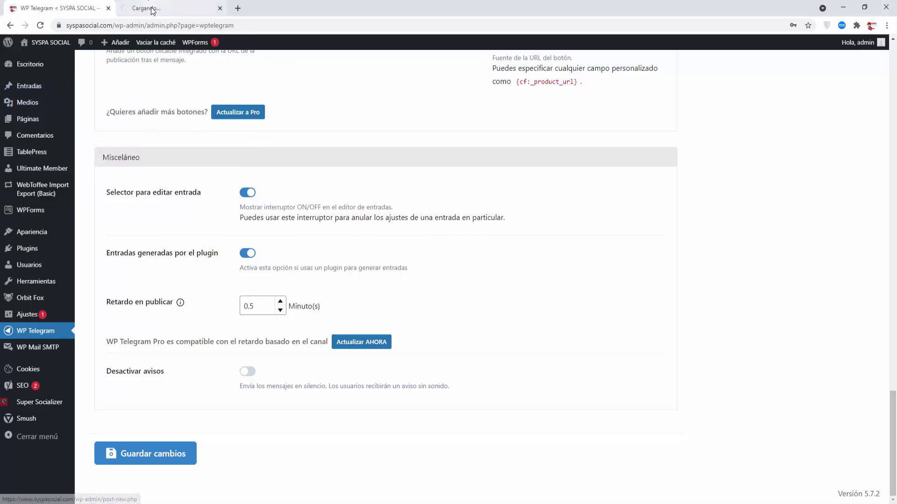
{"action": "left_click", "coordinate": [153, 10]}
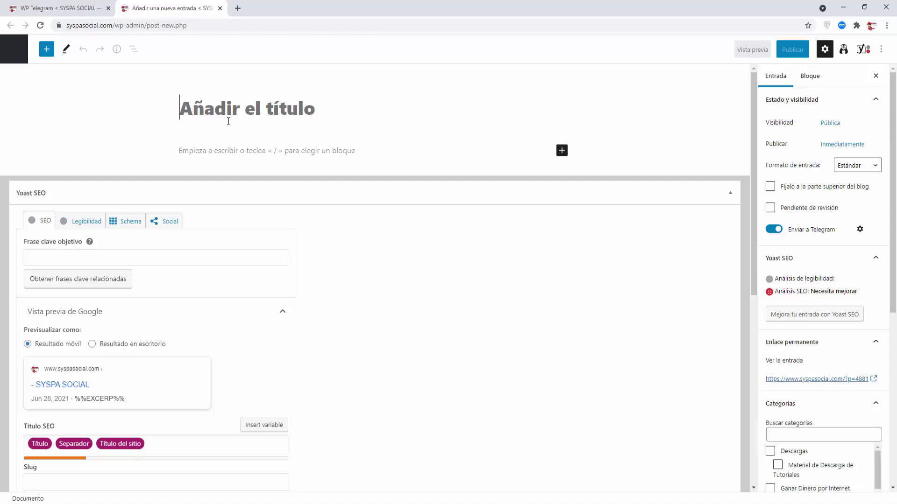
{"action": "type", "text": "HO"}
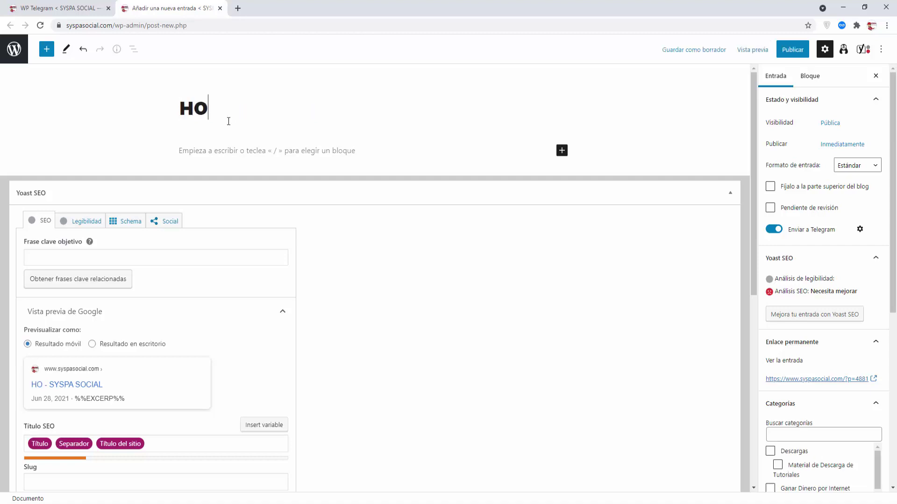
{"action": "type", "text": "LA ESTO E"}
{"action": "key", "text": "BackSpace"}
{"action": "type", "text": "E"}
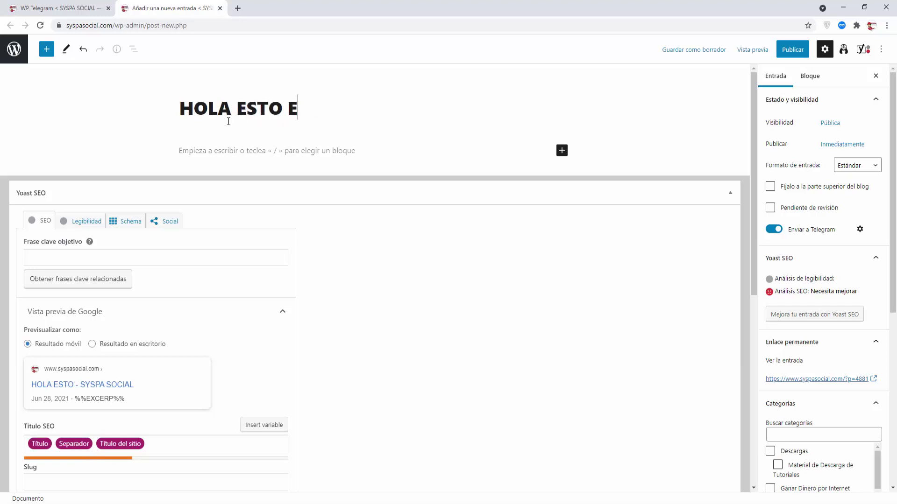
{"action": "type", "text": "S UNA PRUEBA DE TELEGRAM"}
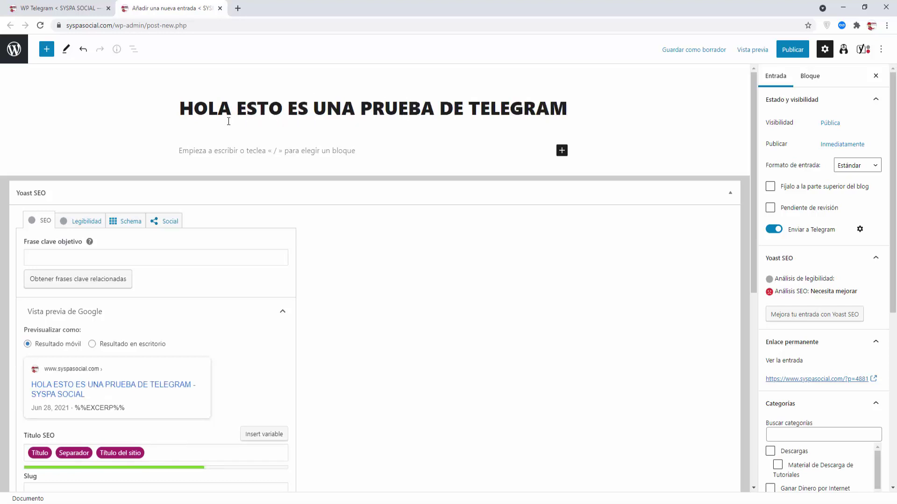
Step: Write "Esto es el texto asociado a telegram." as the post's first paragraph and start a new block below it
{"action": "left_click", "coordinate": [240, 145]}
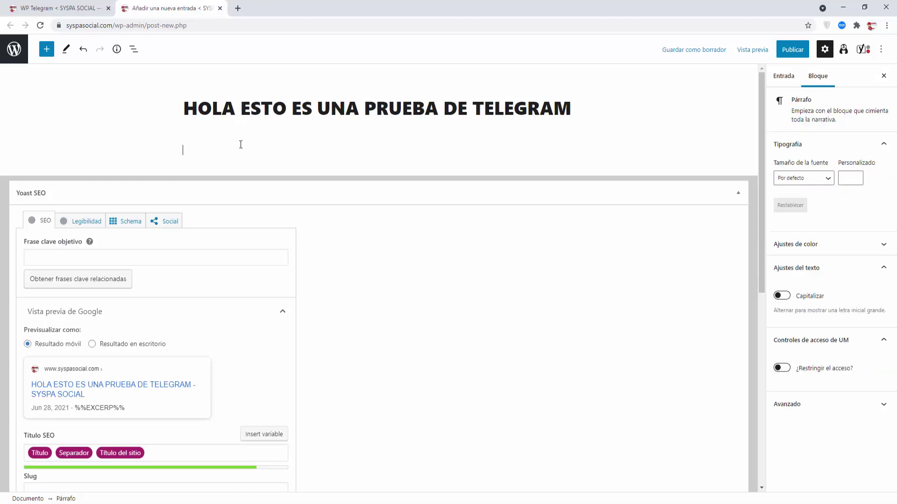
{"action": "type", "text": "Esto estel texto asociado a telegrak"}
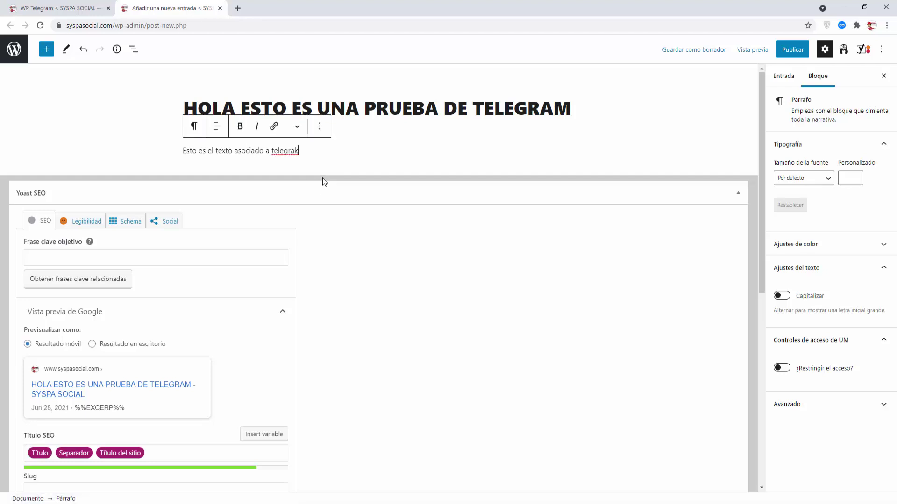
{"action": "key", "text": "BackSpace"}
{"action": "type", "text": "m"}
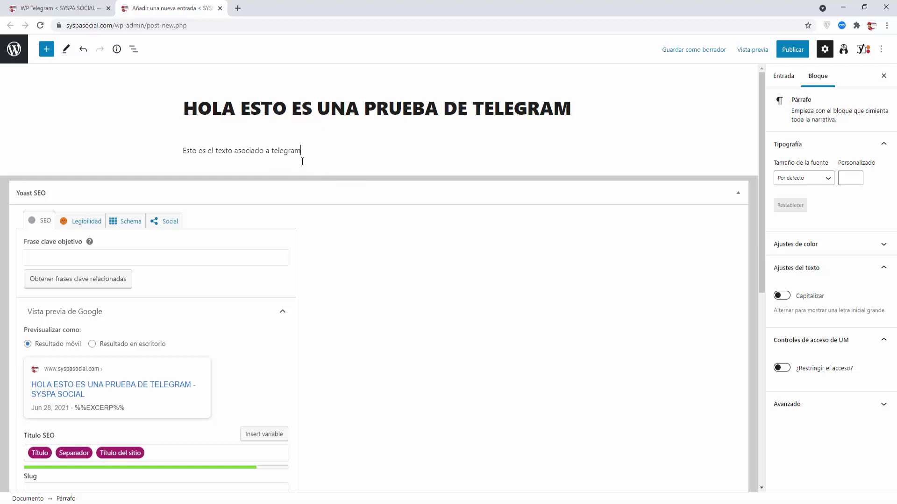
{"action": "type", "text": "."}
{"action": "key", "text": "Return"}
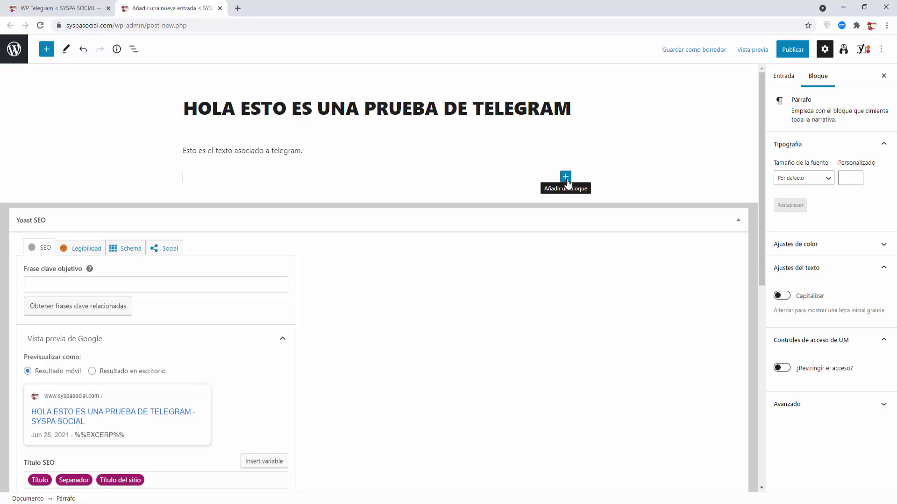
Step: Insert an image block with the Chat Telegram Gratis picture from the media library and enlarge the image
{"action": "left_click", "coordinate": [565, 177]}
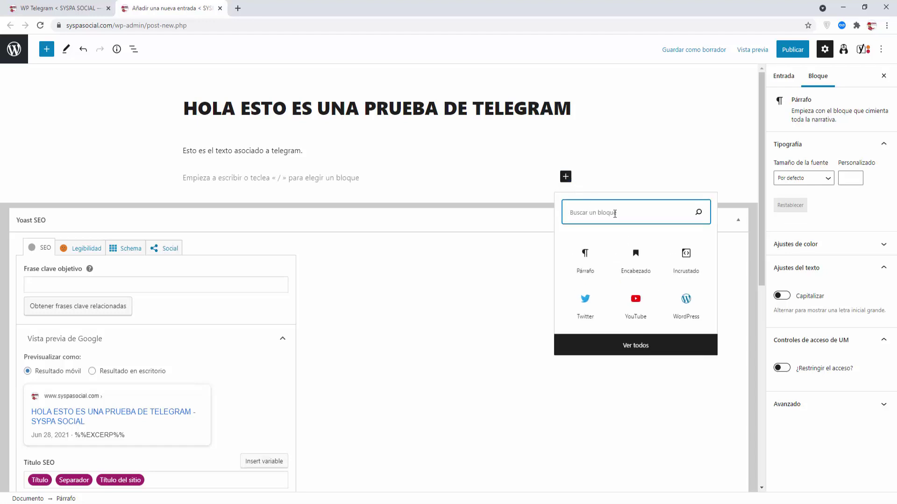
{"action": "type", "text": "ima"}
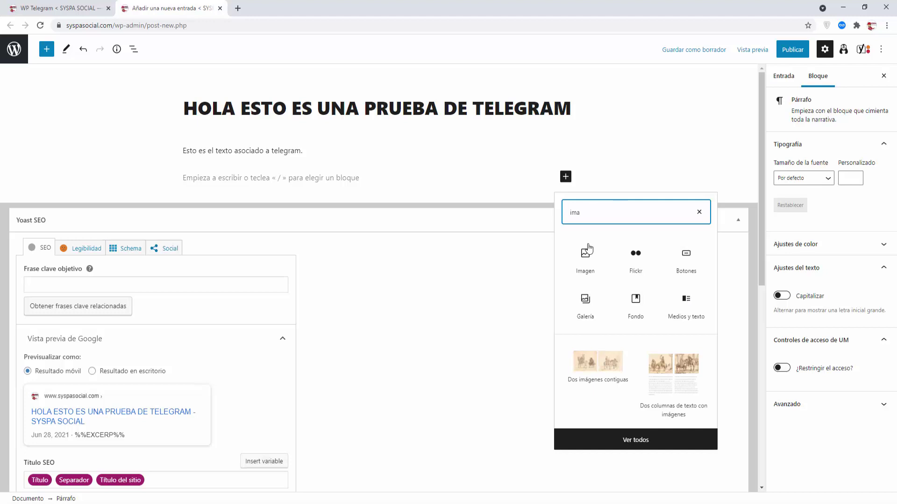
{"action": "left_click", "coordinate": [588, 251]}
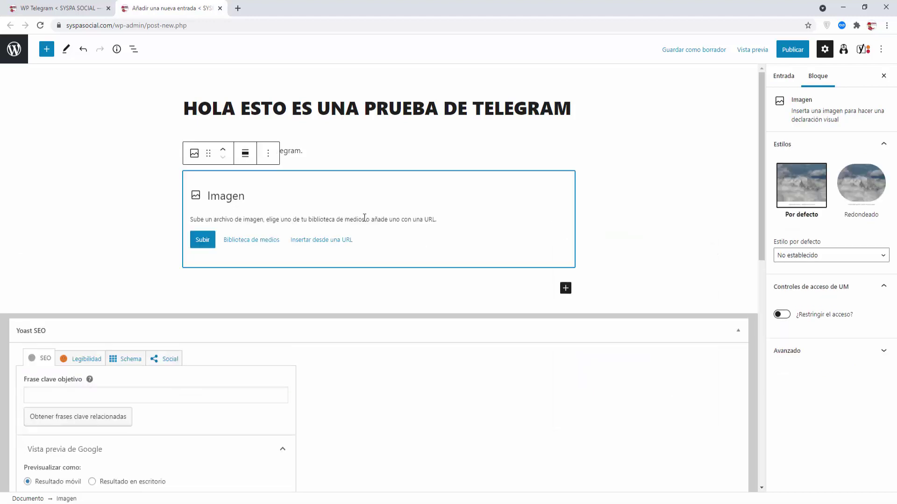
{"action": "left_click", "coordinate": [262, 240]}
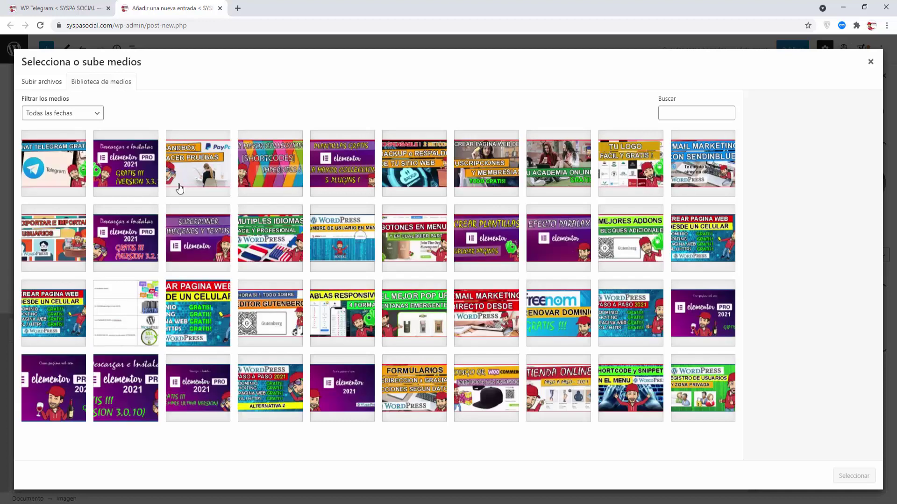
{"action": "left_click", "coordinate": [41, 168]}
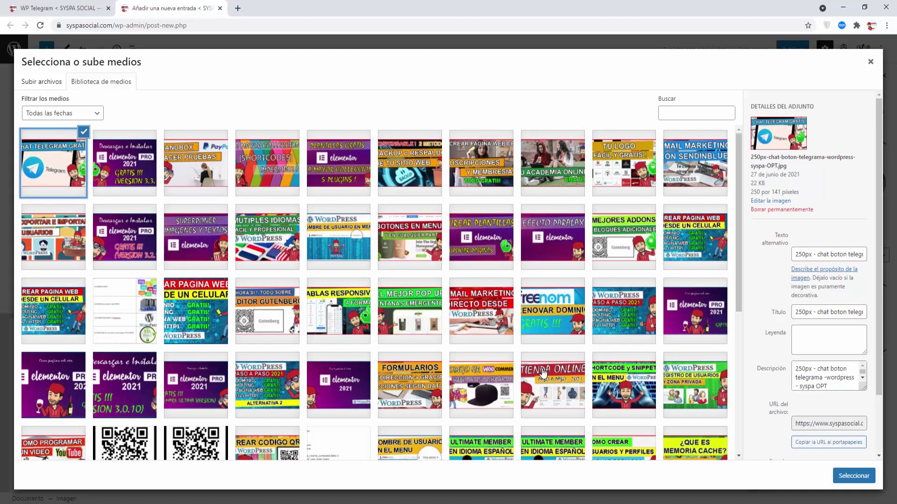
{"action": "left_click", "coordinate": [850, 477]}
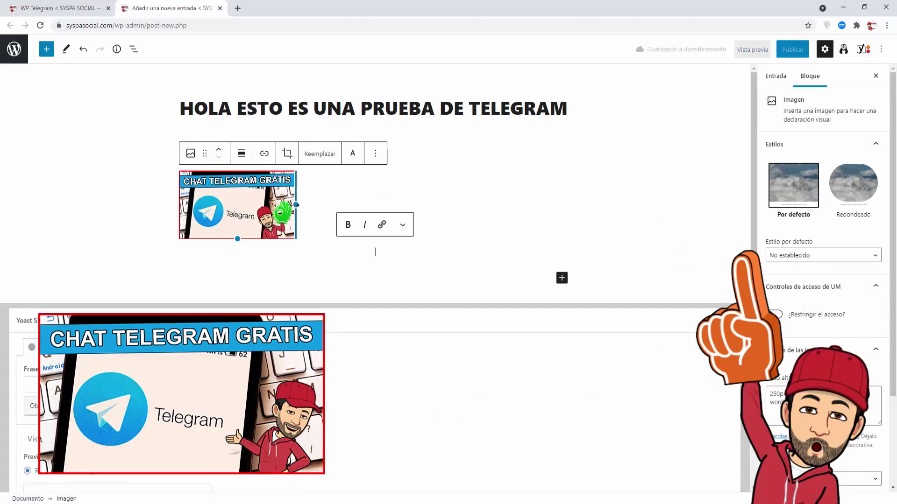
{"action": "left_click_drag", "start_coordinate": [295, 204], "coordinate": [365, 211]}
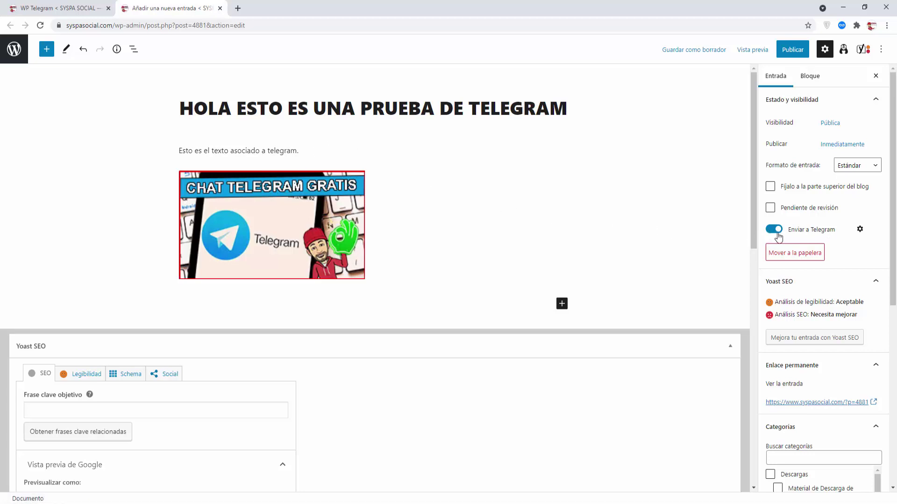
Step: Publish the test post with Enviar a Telegram enabled
{"action": "left_click", "coordinate": [831, 234]}
{"action": "left_click", "coordinate": [831, 233]}
{"action": "left_click", "coordinate": [798, 54]}
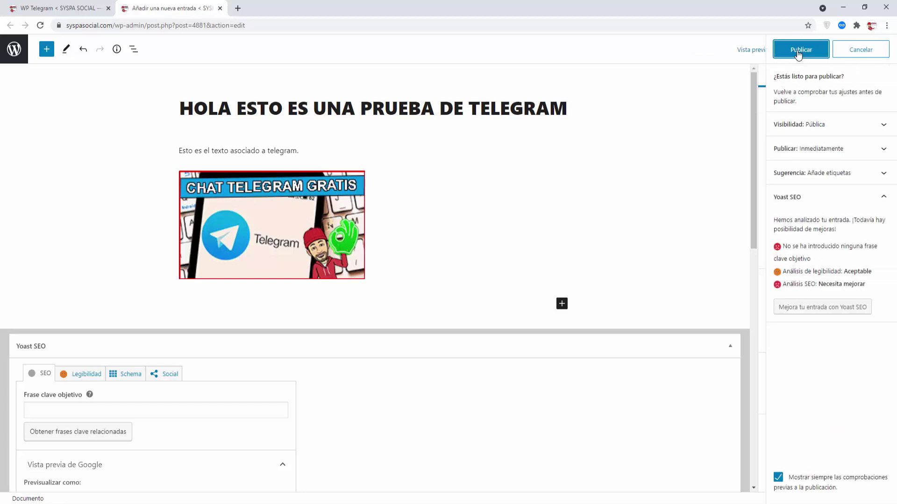
{"action": "left_click", "coordinate": [799, 53]}
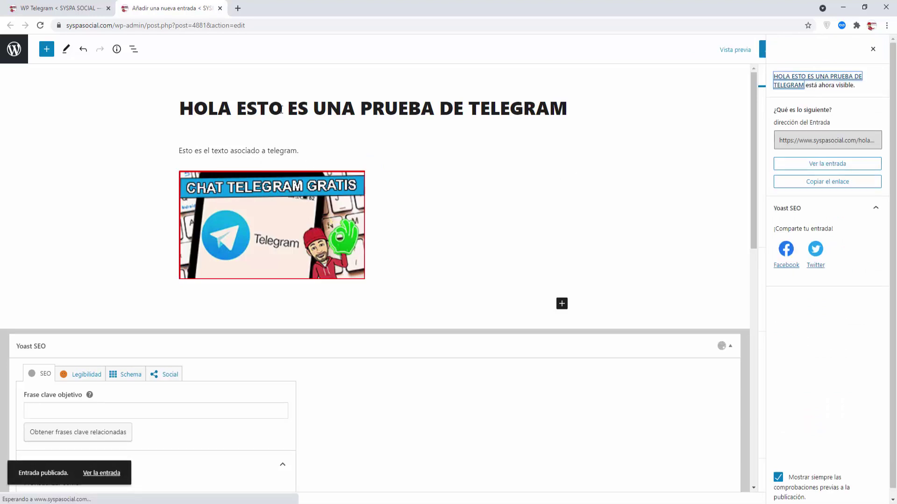
Step: Close the post editor tab, switch to the mirrored Galaxy J7 Neo window and return to the SYSPA SOCIAL channel's message feed
{"action": "left_click", "coordinate": [220, 8]}
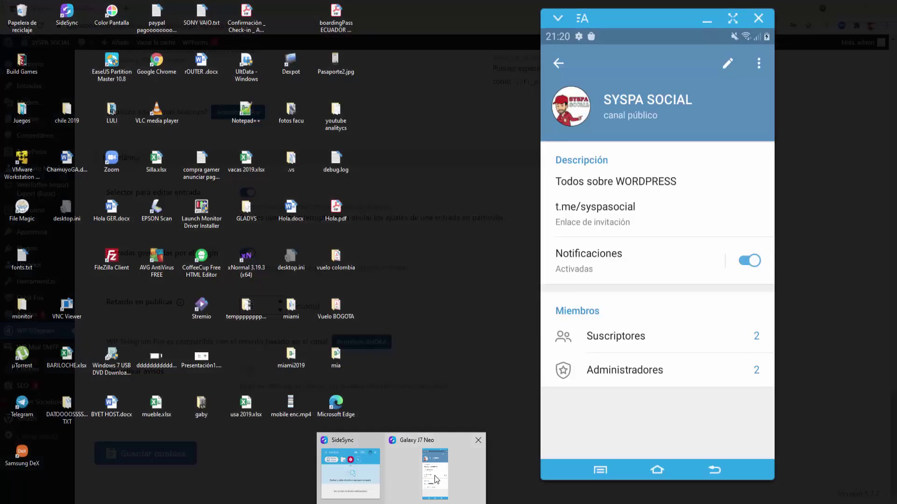
{"action": "left_click", "coordinate": [435, 478]}
{"action": "left_click", "coordinate": [559, 63]}
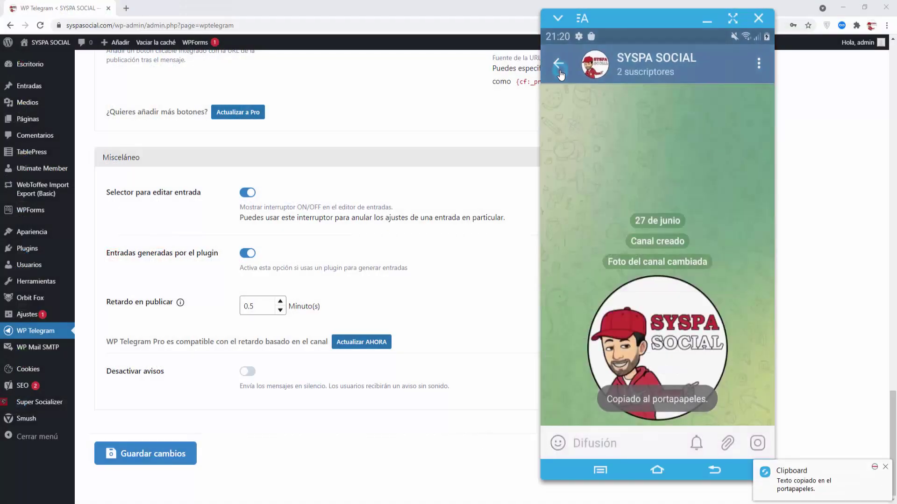